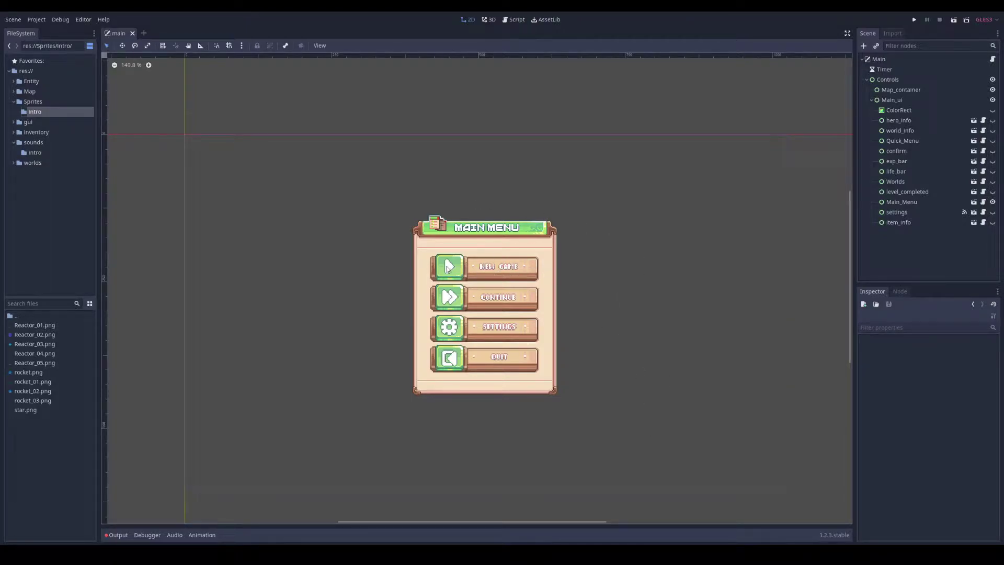
Start a new scene with a Node2D root and add an AnimationPlayer child to it
click(143, 33)
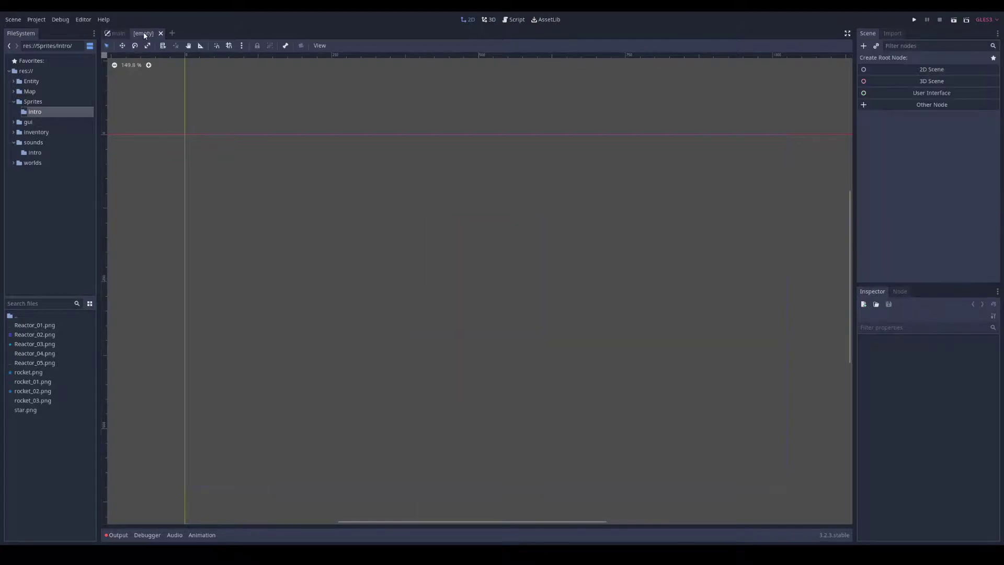
click(932, 69)
right_click(884, 59)
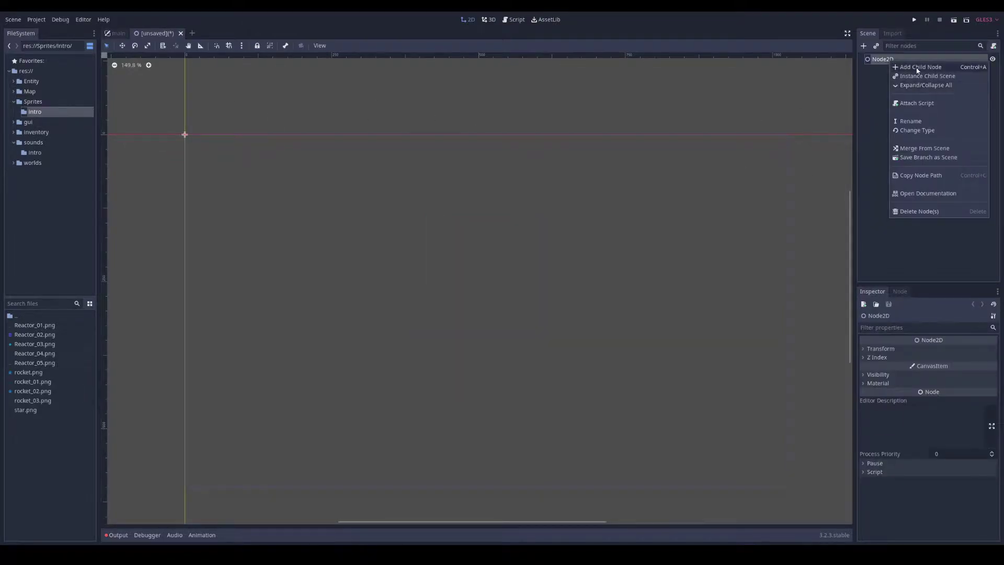
click(917, 67)
double_click(435, 238)
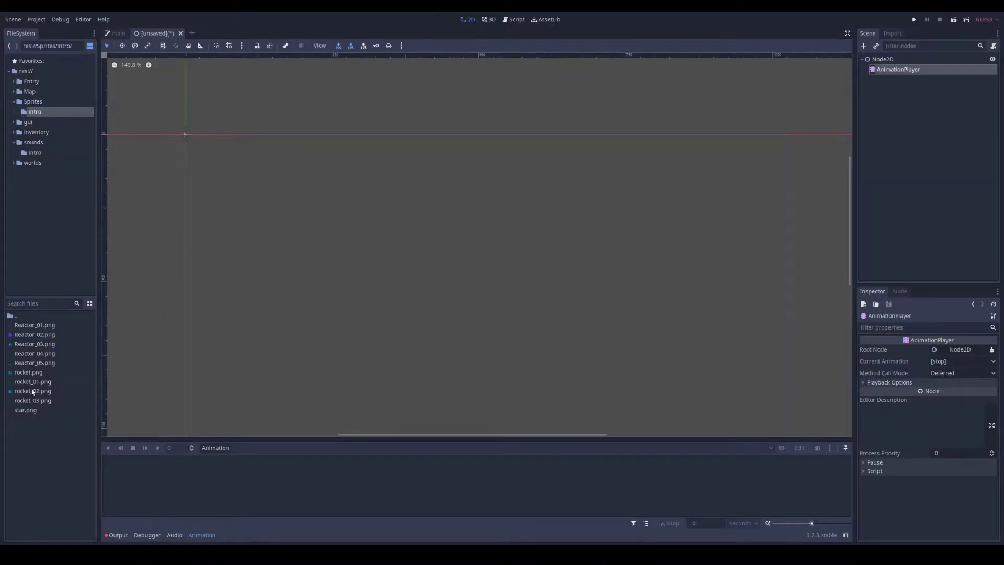
Add an AudioStreamPlayer as a child of the Node2D root
right_click(886, 61)
click(915, 67)
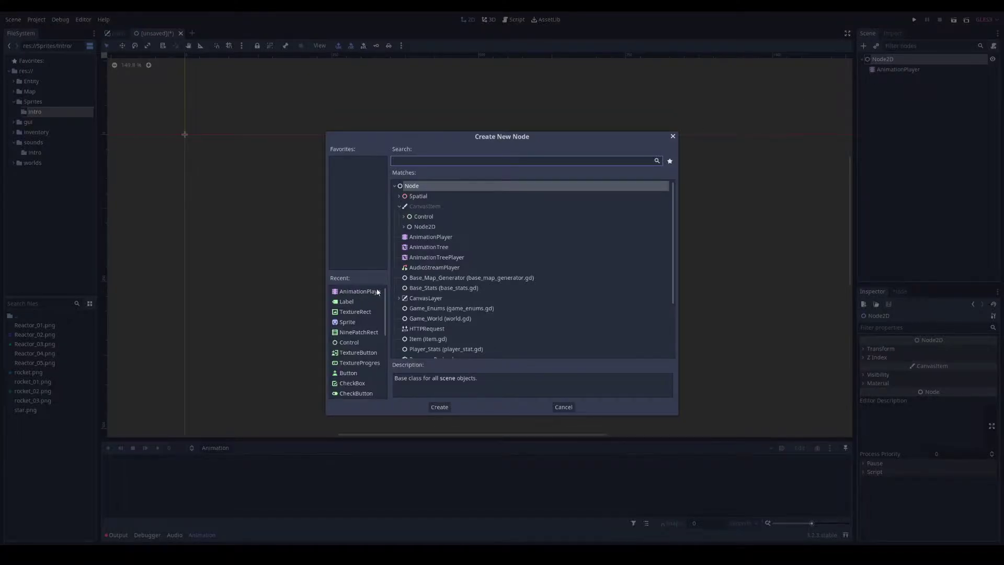
text(audi)
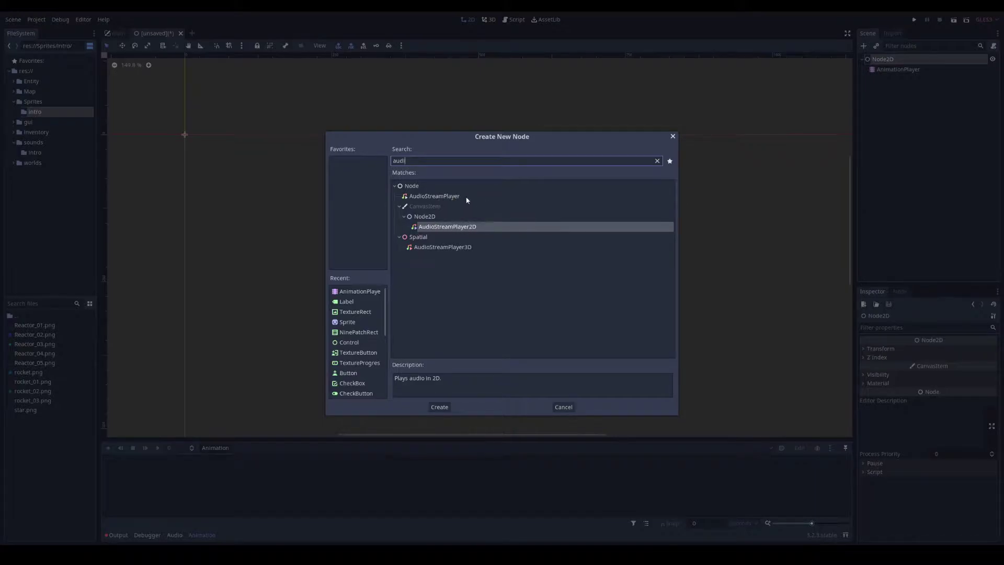
double_click(425, 199)
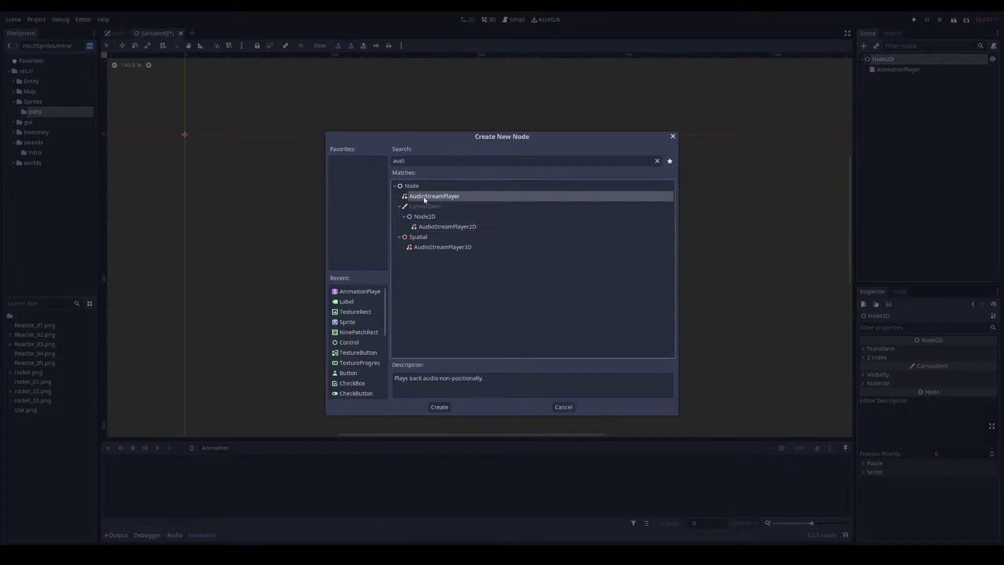
Add two audio buses to the default bus layout and name them Music and voice
click(174, 535)
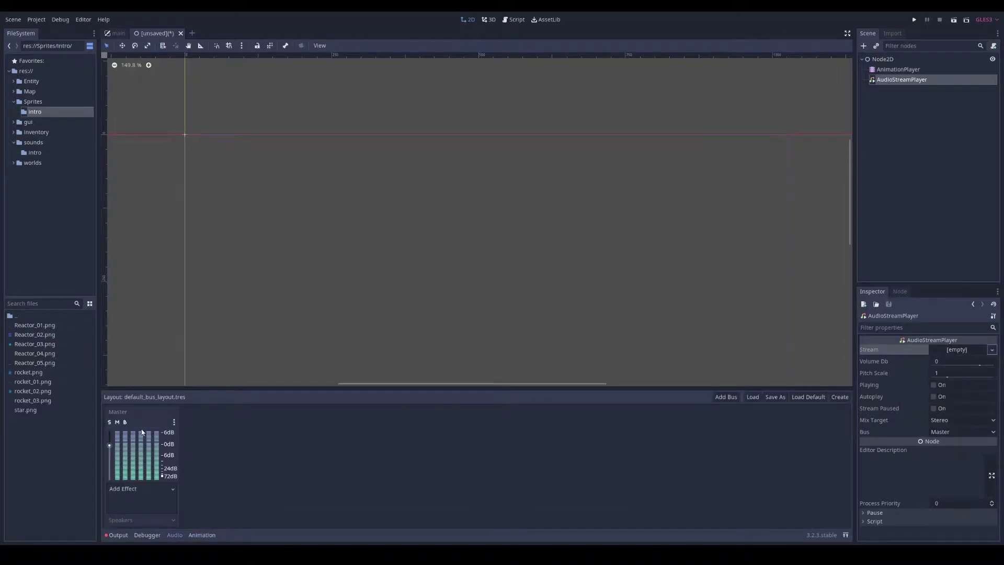
click(726, 397)
double_click(218, 411)
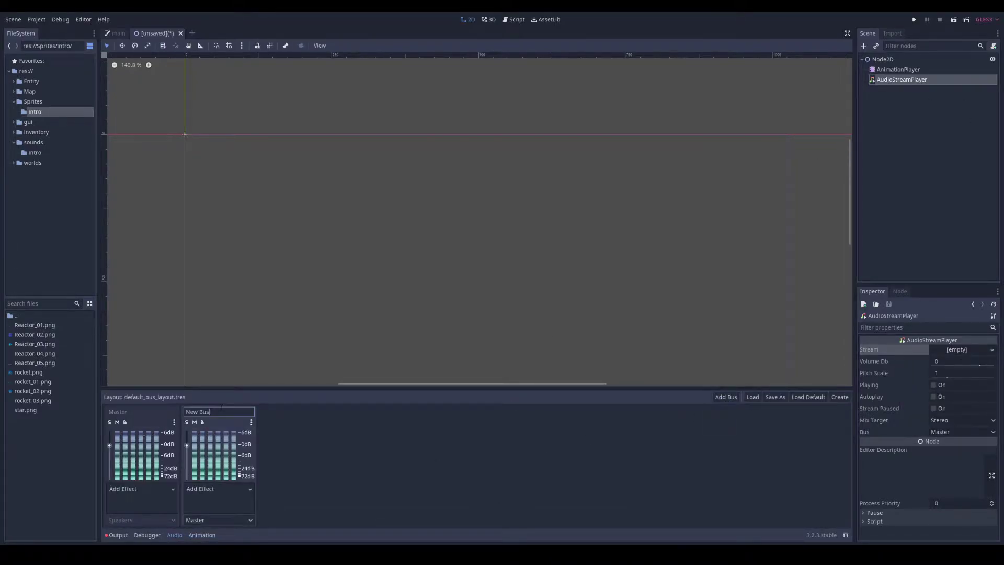
text(Music)
click(726, 397)
double_click(296, 411)
text(voice)
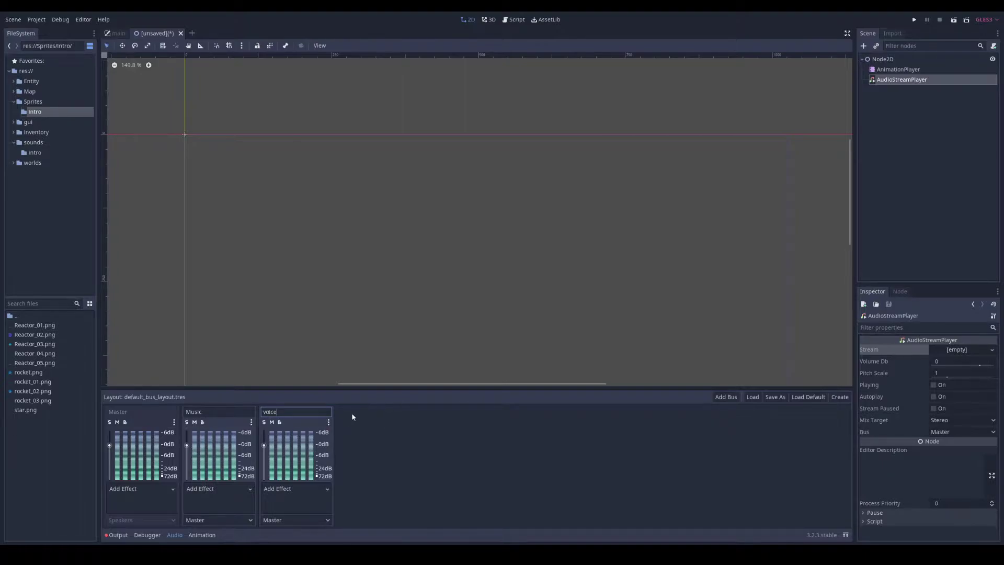
Route the AudioStreamPlayer's output to the Music bus
click(949, 433)
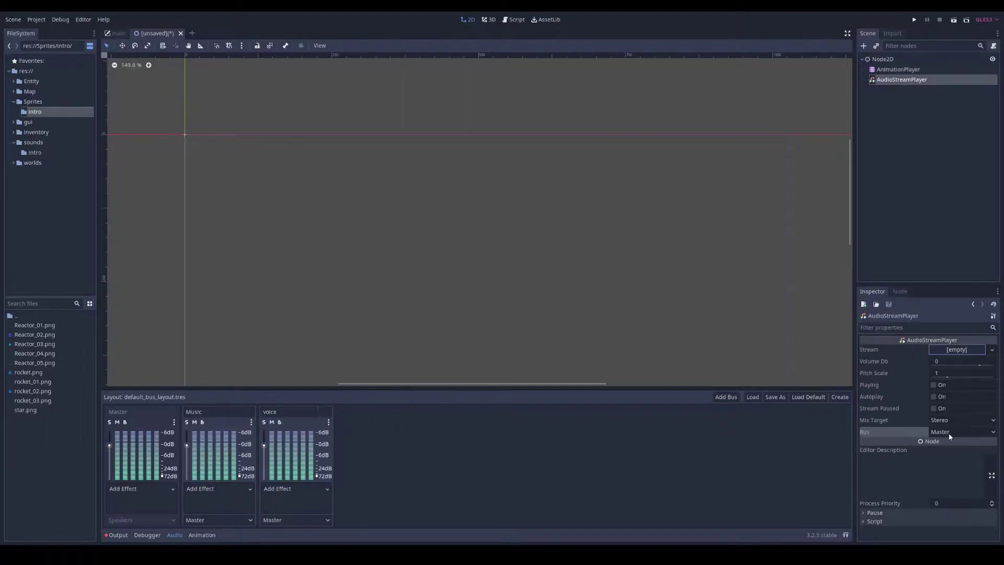
click(991, 433)
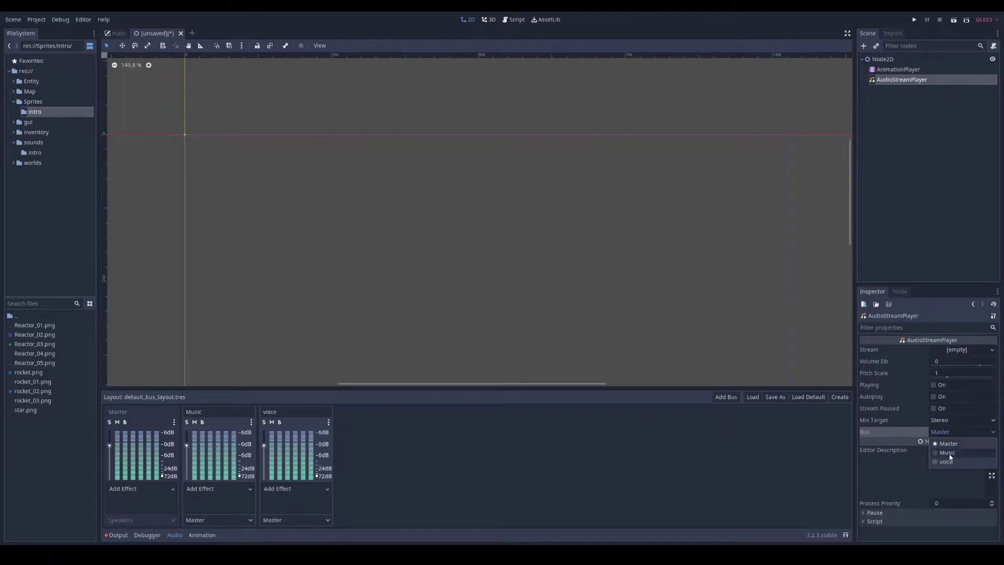
click(947, 453)
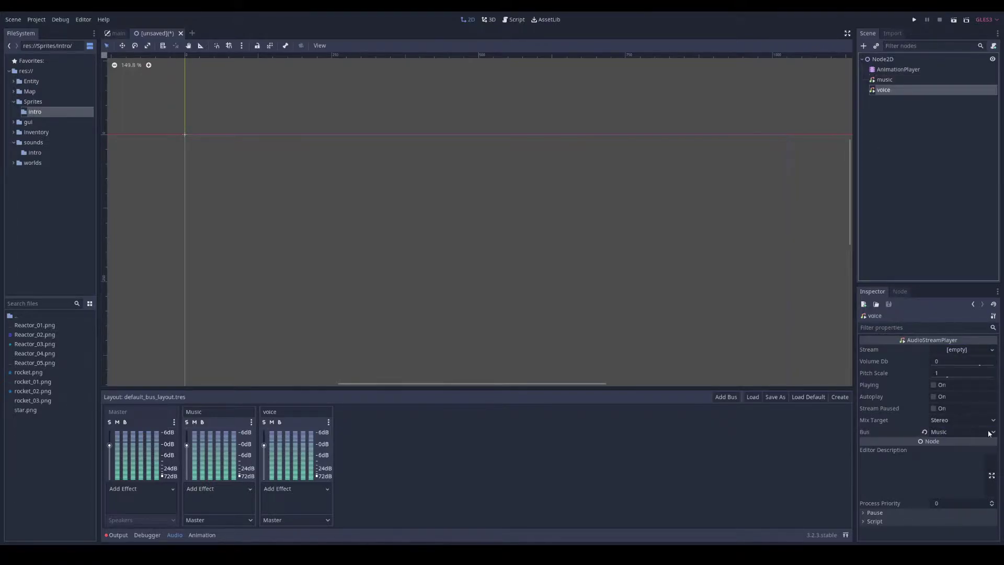
Route the voice player's output to the voice bus and check the music player's settings
click(962, 432)
click(947, 452)
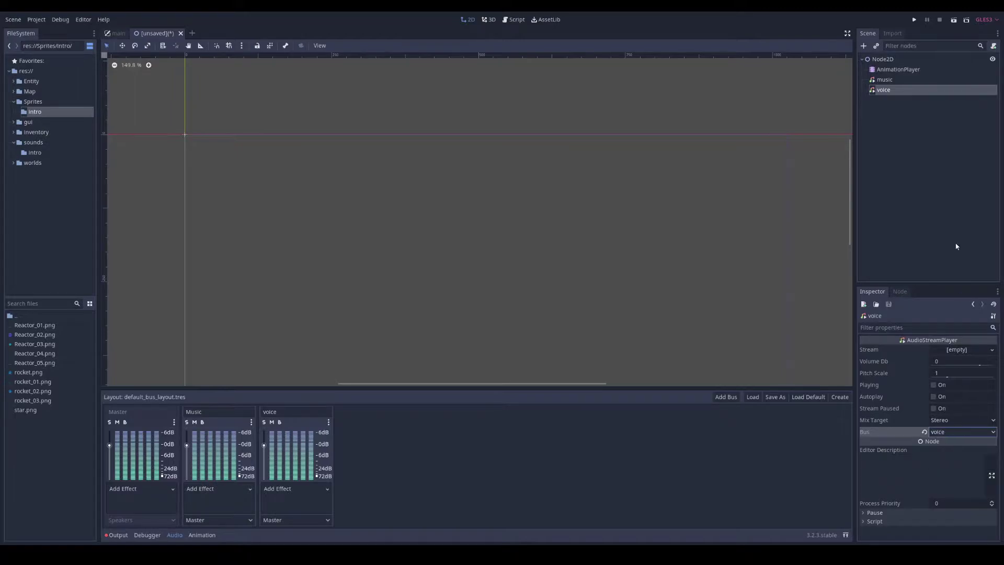
click(885, 80)
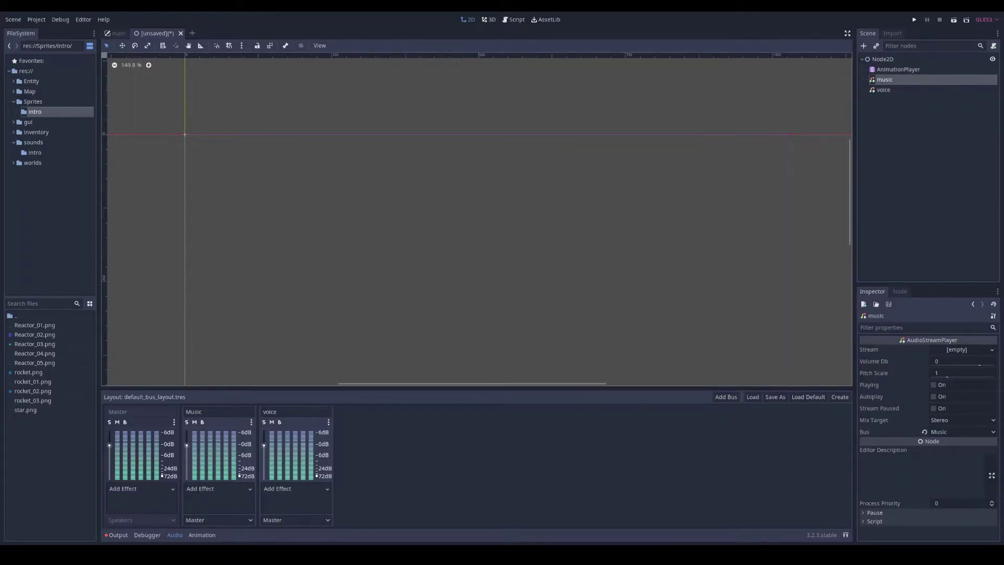
Create an animation named Intro in the AnimationPlayer and set it to autoplay on load
click(891, 71)
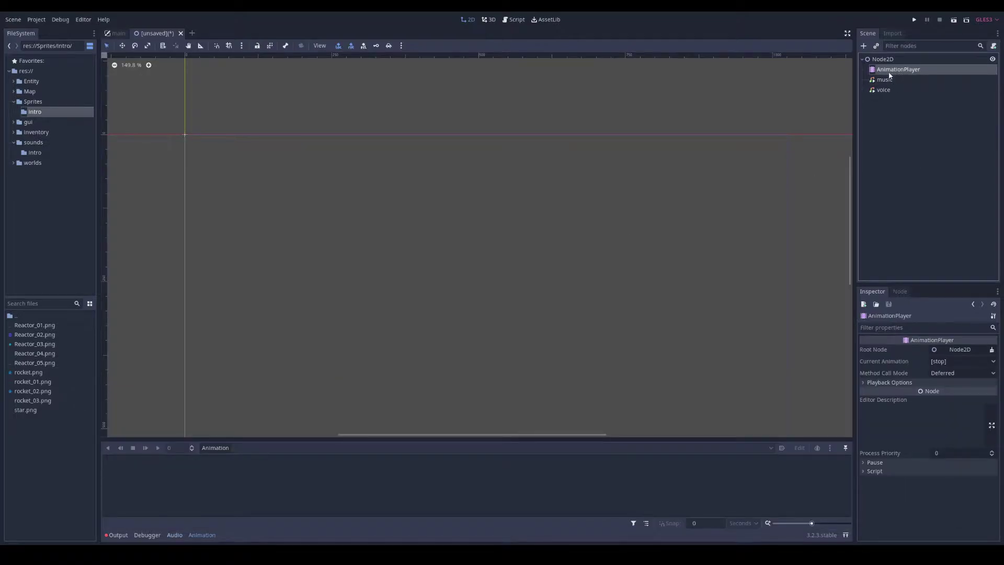
right_click(891, 73)
click(799, 123)
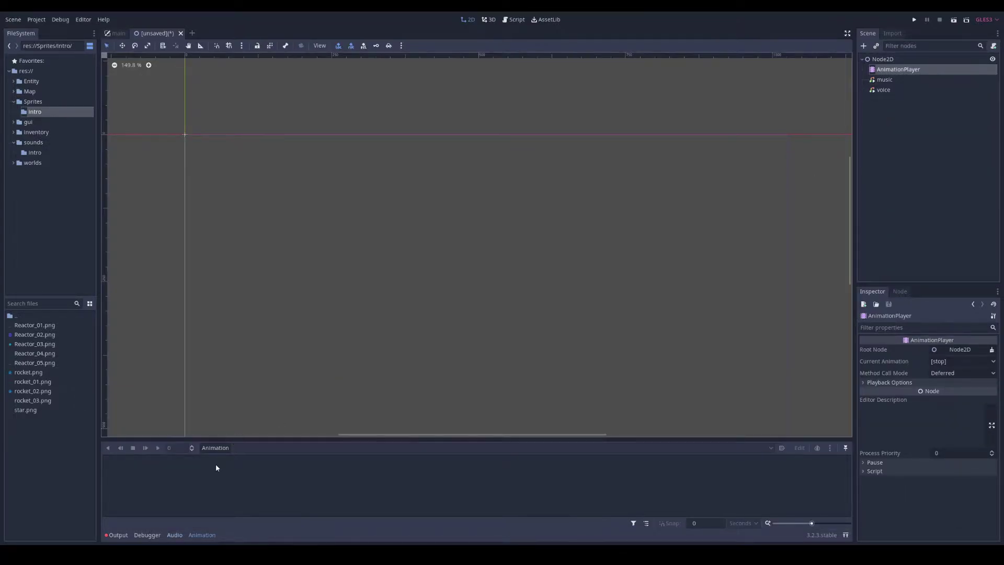
click(224, 448)
click(222, 406)
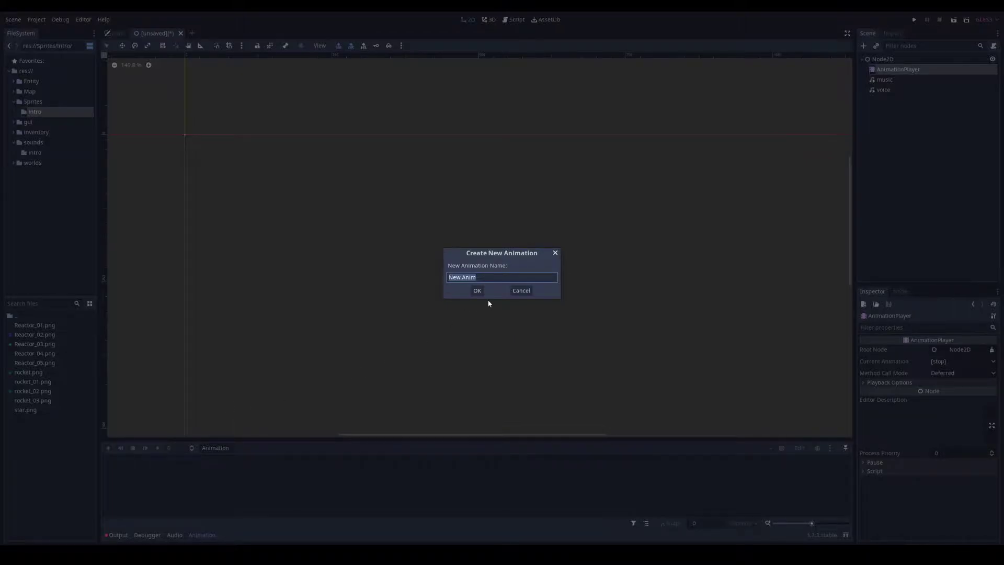
text(Intro)
click(475, 291)
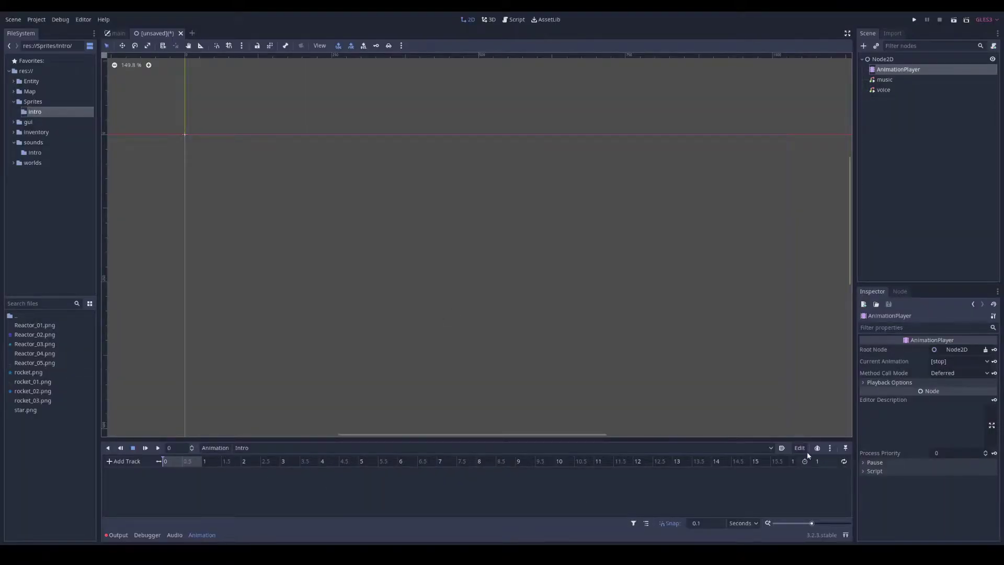
click(783, 448)
Add two audio playback tracks to the Intro animation, one for the voice node and one for the music node
click(110, 462)
click(137, 509)
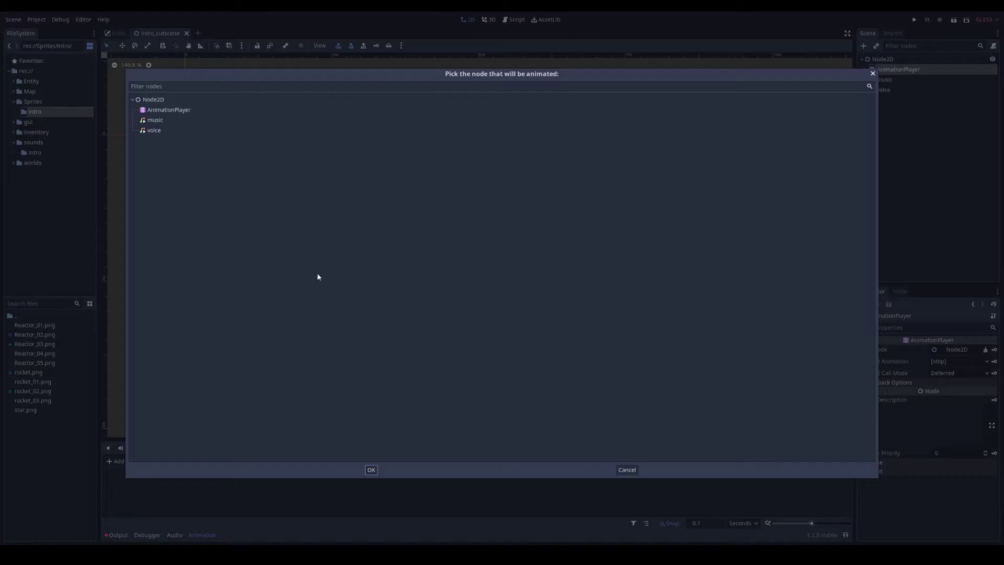
double_click(154, 131)
click(110, 462)
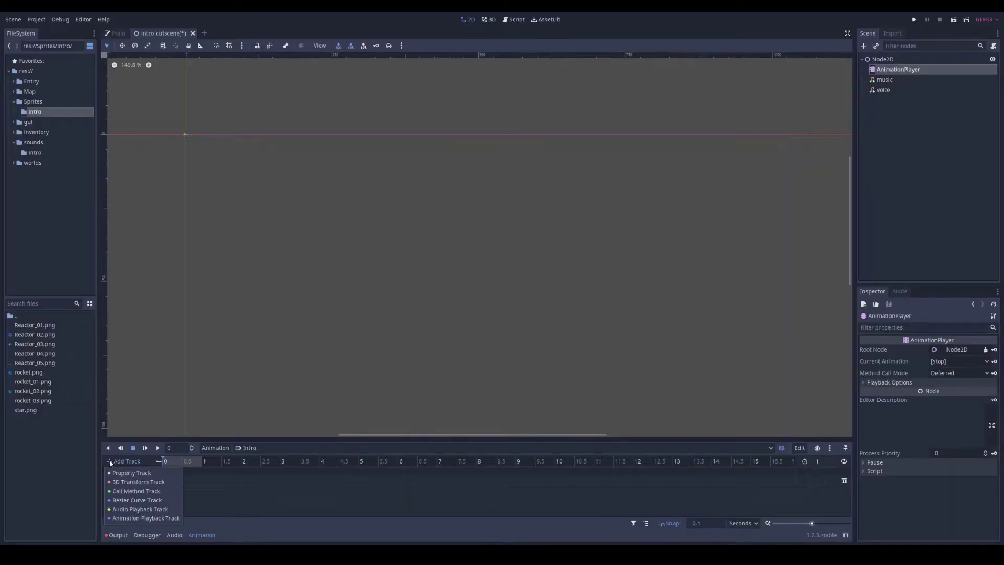
click(141, 509)
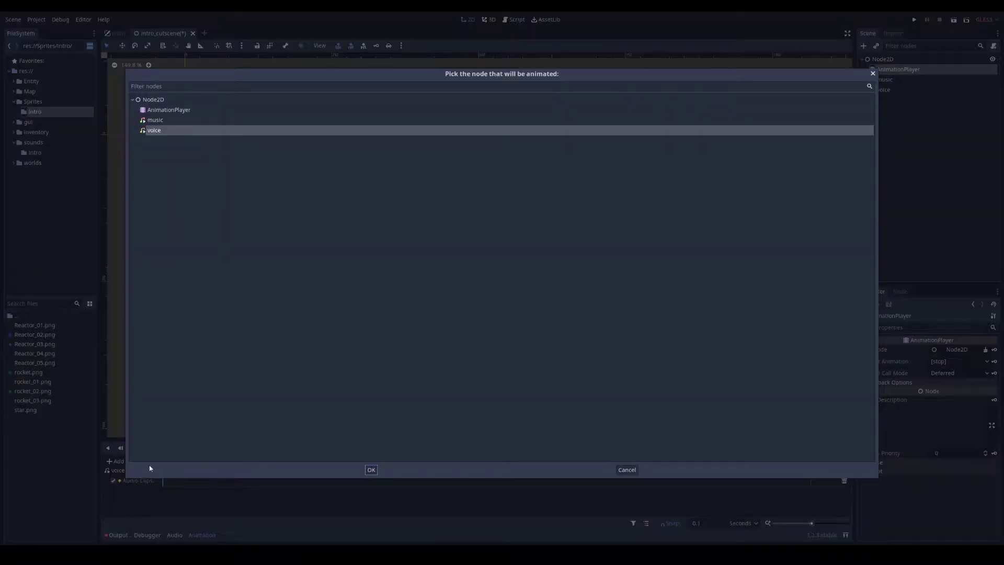
double_click(154, 122)
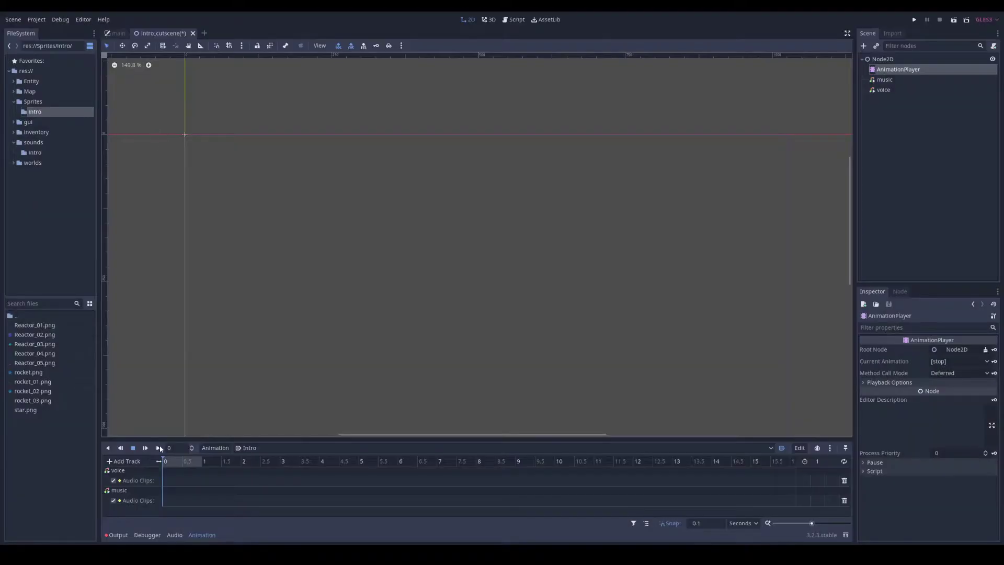
Place the Beginnings (Intro) music file from the sounds/intro folder at the start of the music track
double_click(14, 315)
click(34, 153)
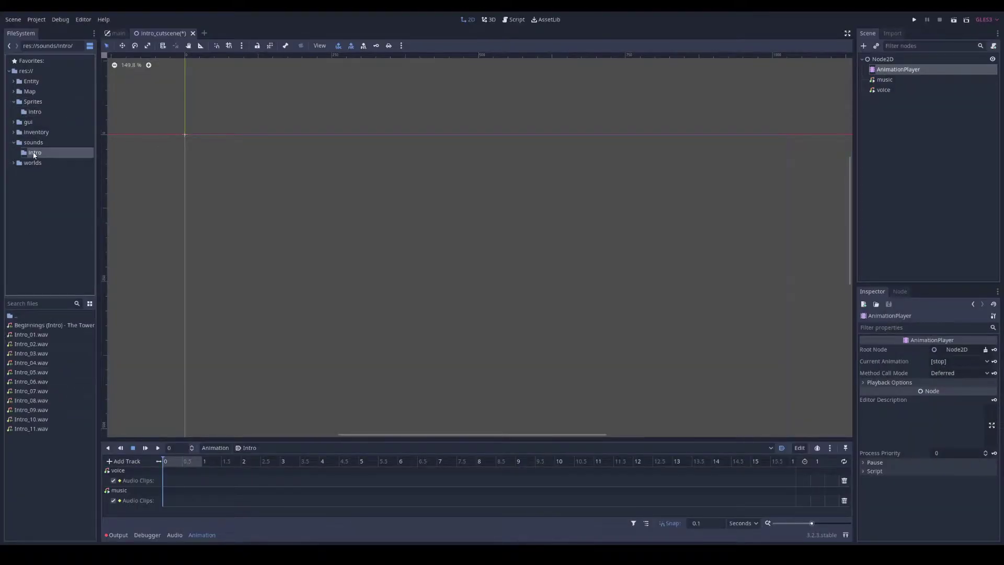
drag(34, 329, 274, 507)
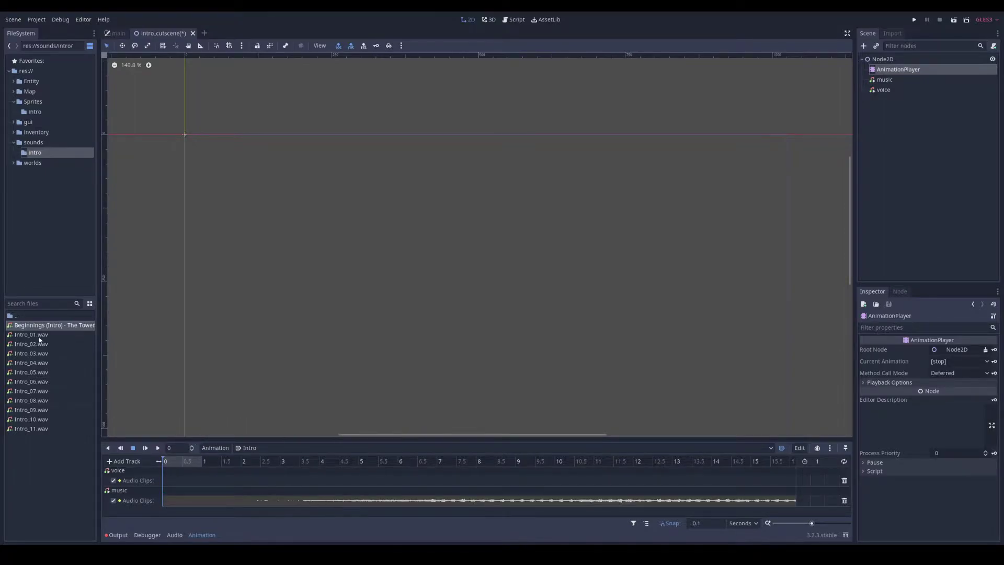
Place Intro_01.wav at the start of the voice track and set the music clip's start offset to 1.92
drag(39, 337, 192, 483)
click(209, 499)
drag(934, 389, 994, 389)
Set the length of the Intro animation to 110 seconds
click(822, 461)
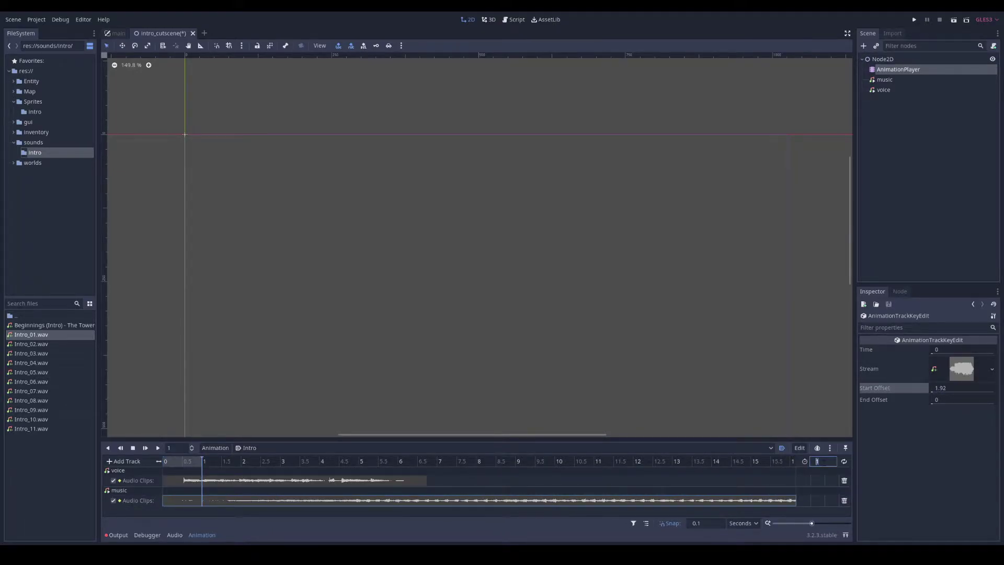
click(598, 482)
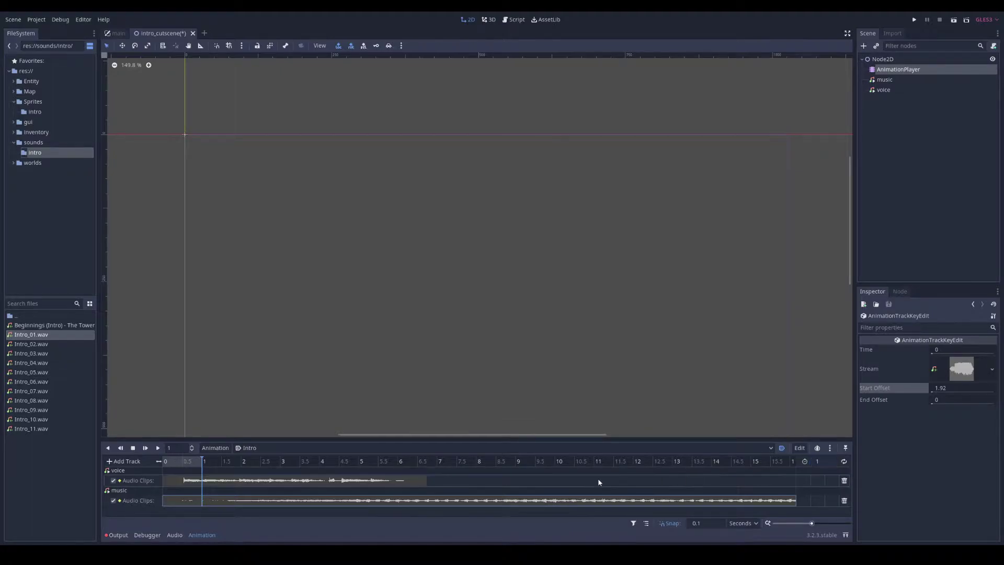
ctrl+scroll(598, 482, down, 7)
ctrl+scroll(599, 482, down, 3)
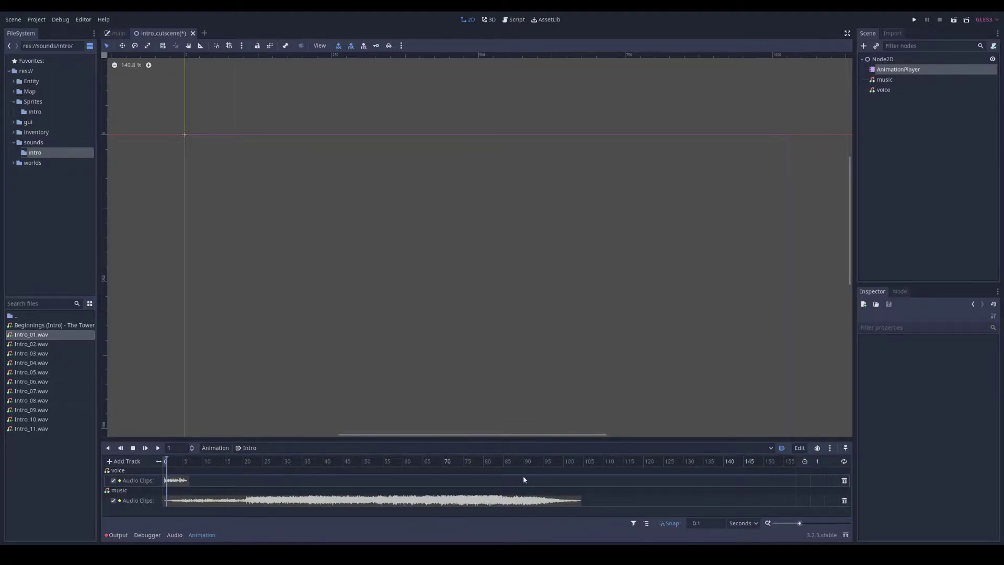
click(820, 461)
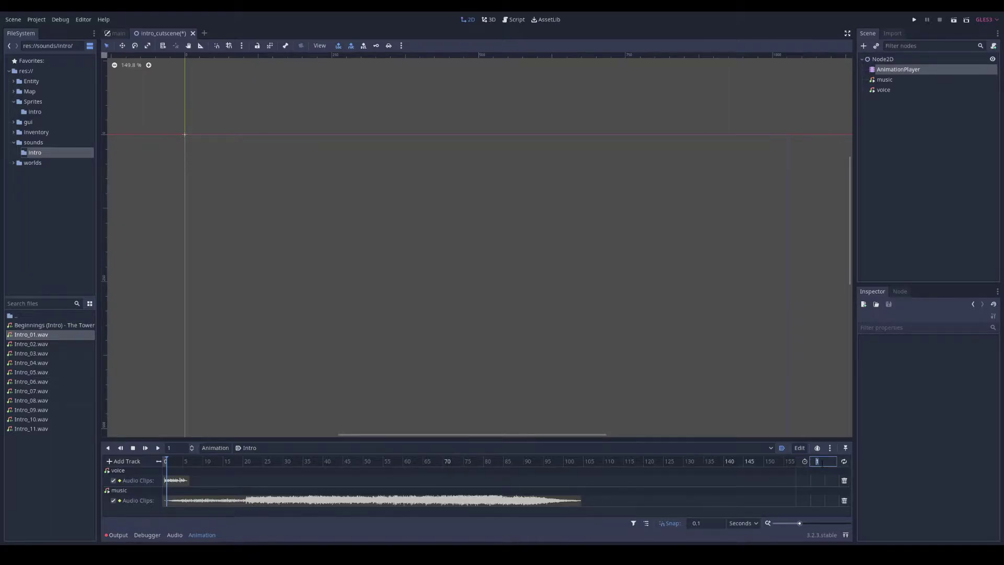
text(110)
key(Return)
Play the Intro animation from time 0 to hear the voice and music together, and stop it
click(165, 461)
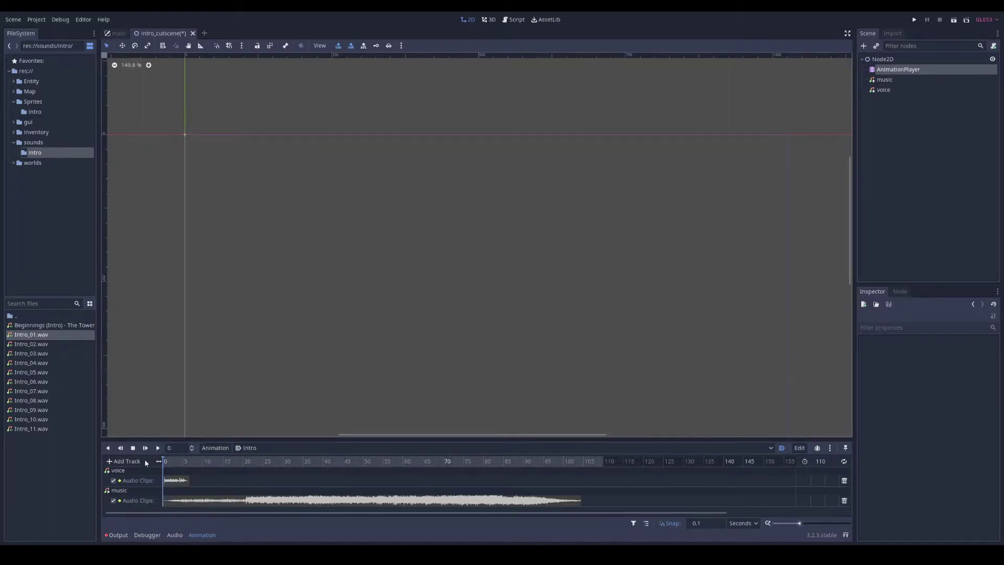
click(158, 449)
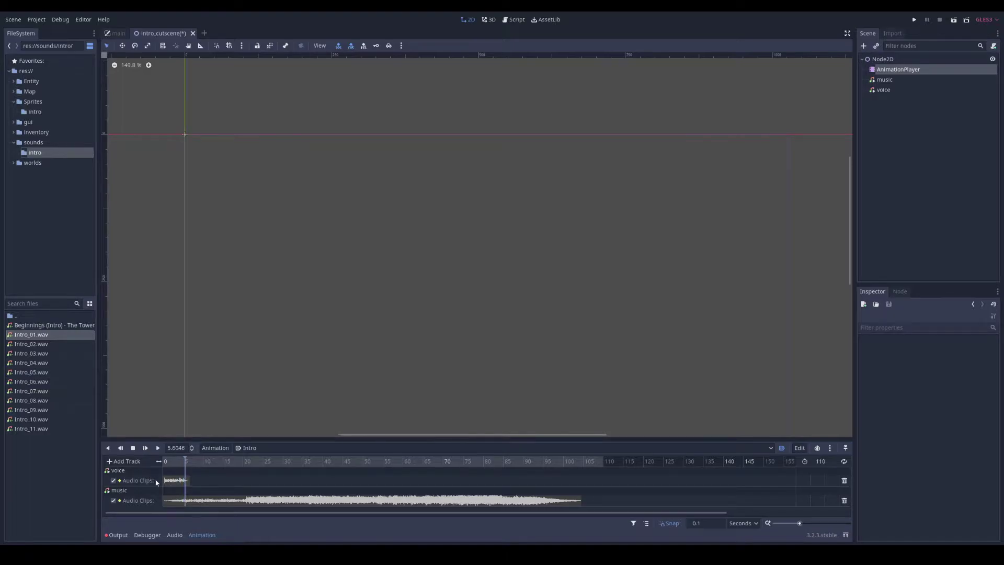
click(135, 449)
Set the music player's Volume Db to -10 and move the animation playhead to 3.4 seconds
click(885, 80)
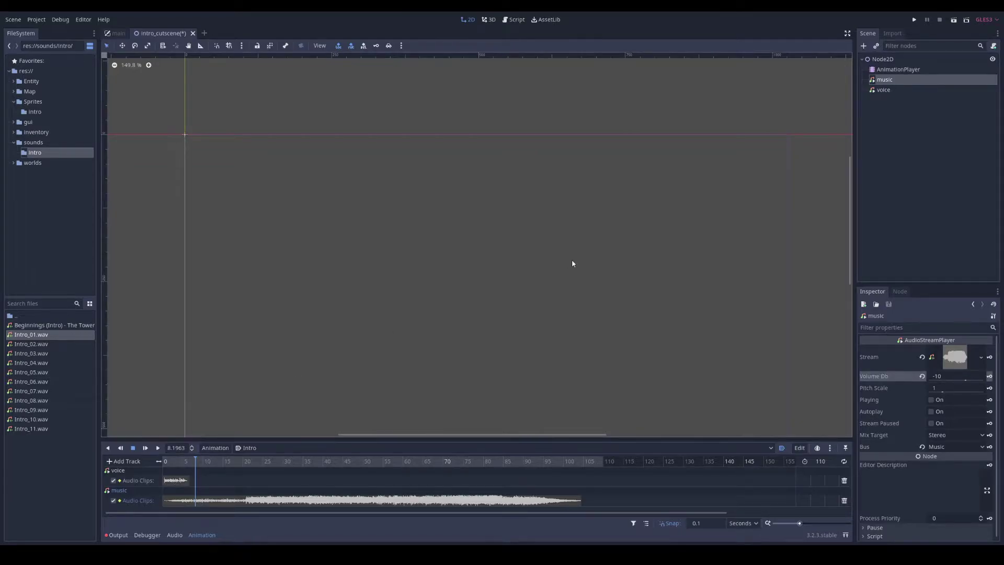
middle_drag(517, 311, 518, 257)
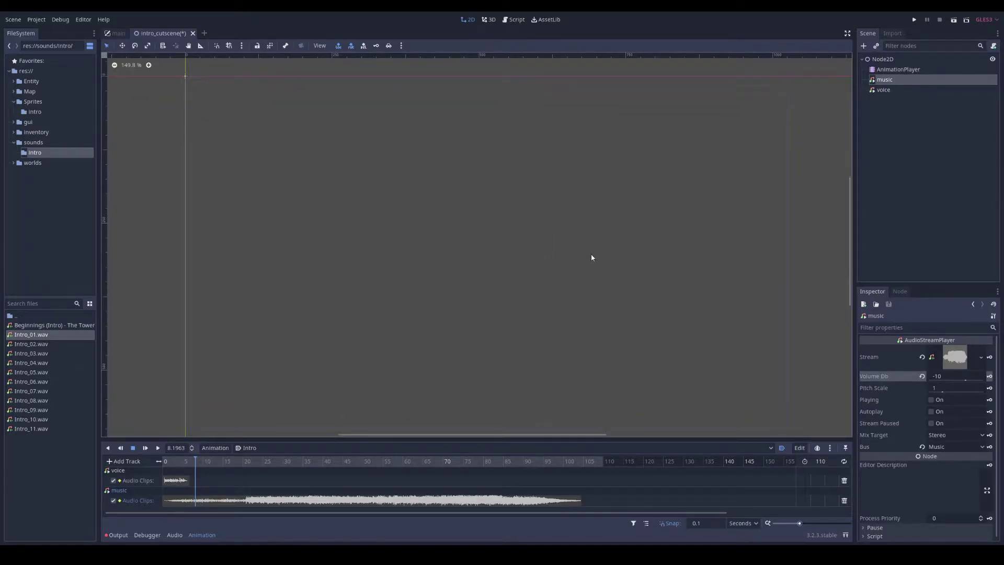
drag(172, 461, 177, 464)
Add a ColorRect child to the Node2D root and stretch it to cover the whole game screen frame
right_click(882, 60)
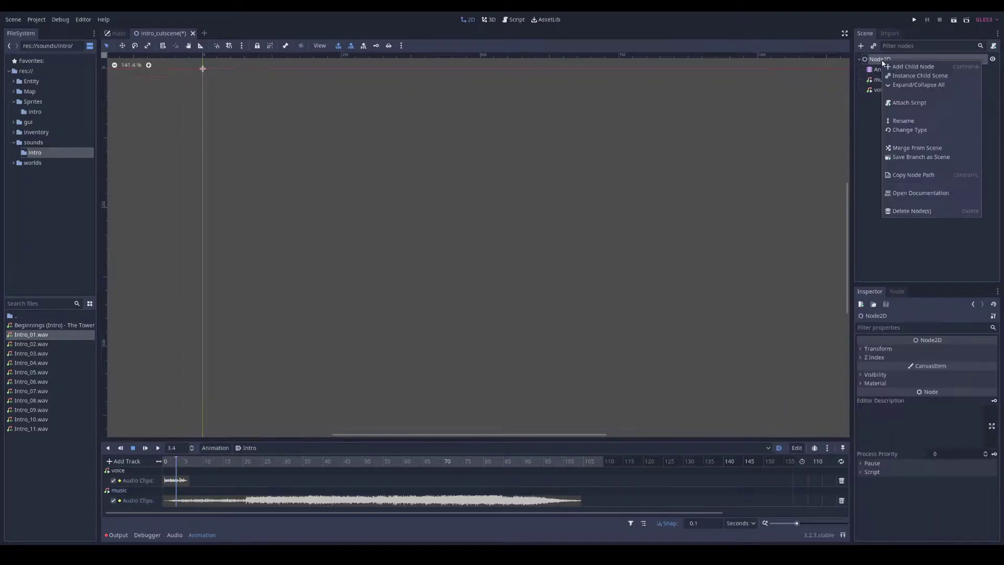
click(912, 69)
double_click(352, 301)
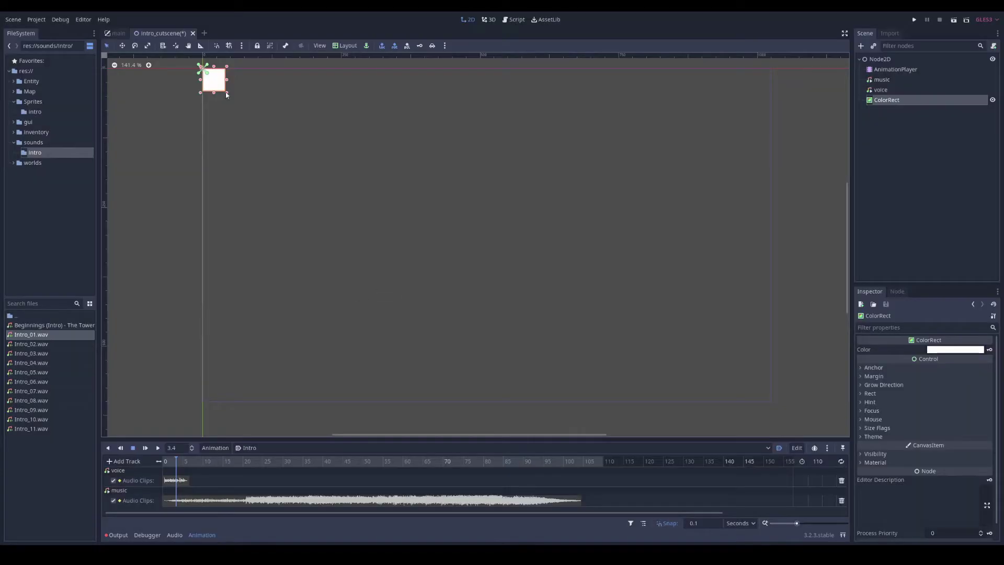
drag(232, 99, 773, 404)
Set the ColorRect's color to black (000000)
click(954, 349)
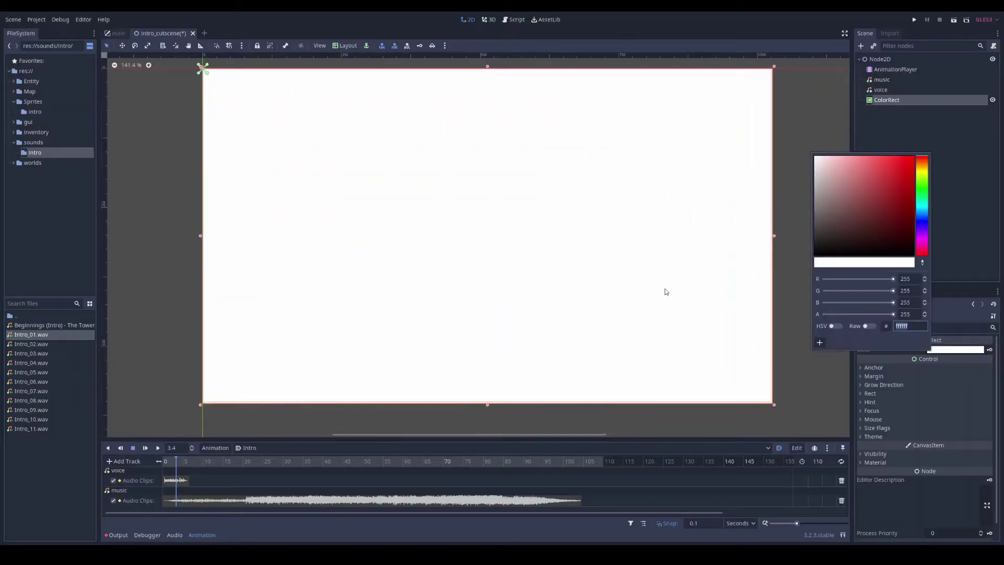
drag(821, 245, 793, 276)
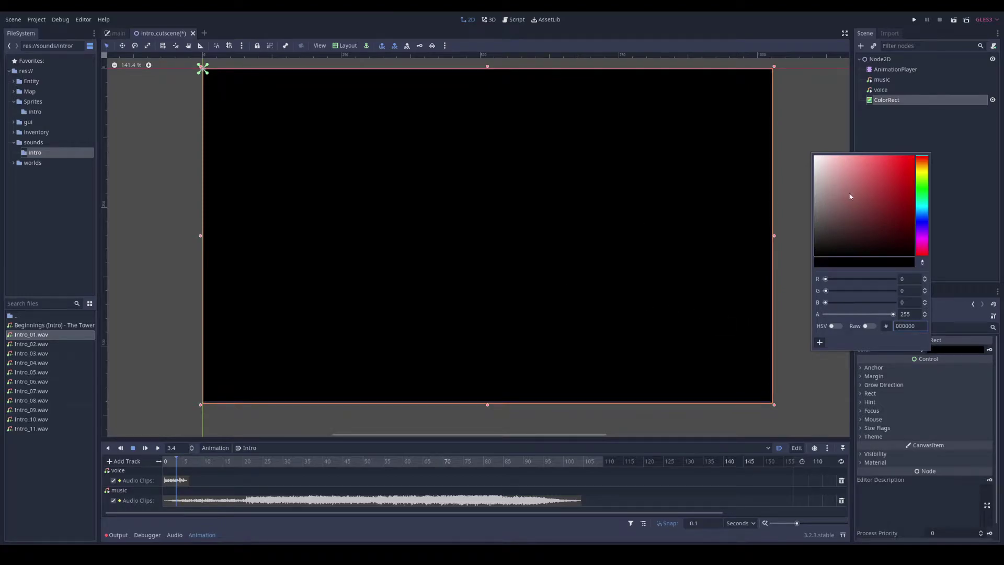
click(945, 104)
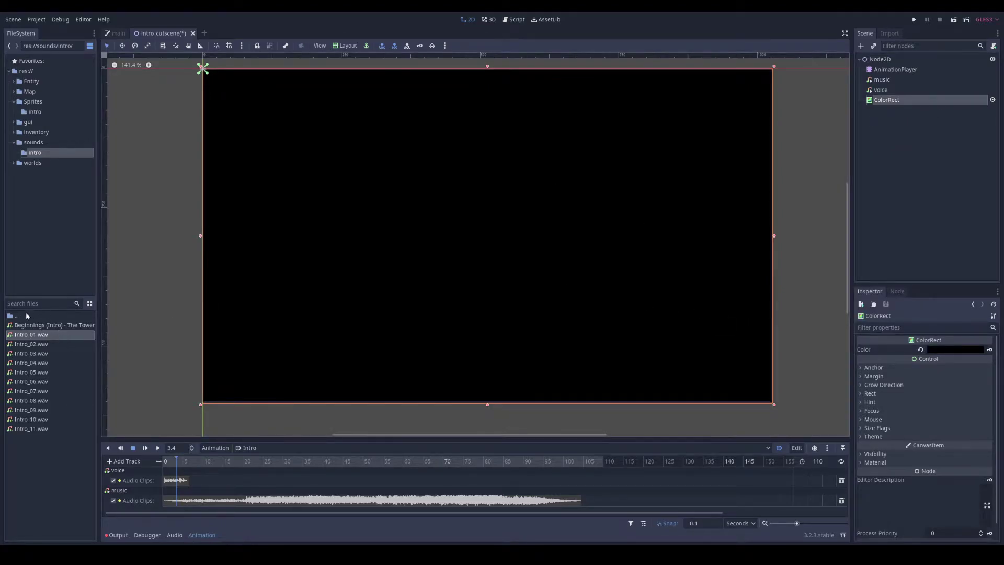
Place star.png from Sprites/intro as a child of the ColorRect and scale it up to cover the game screen frame
click(33, 112)
drag(25, 410, 509, 226)
drag(653, 140, 821, 67)
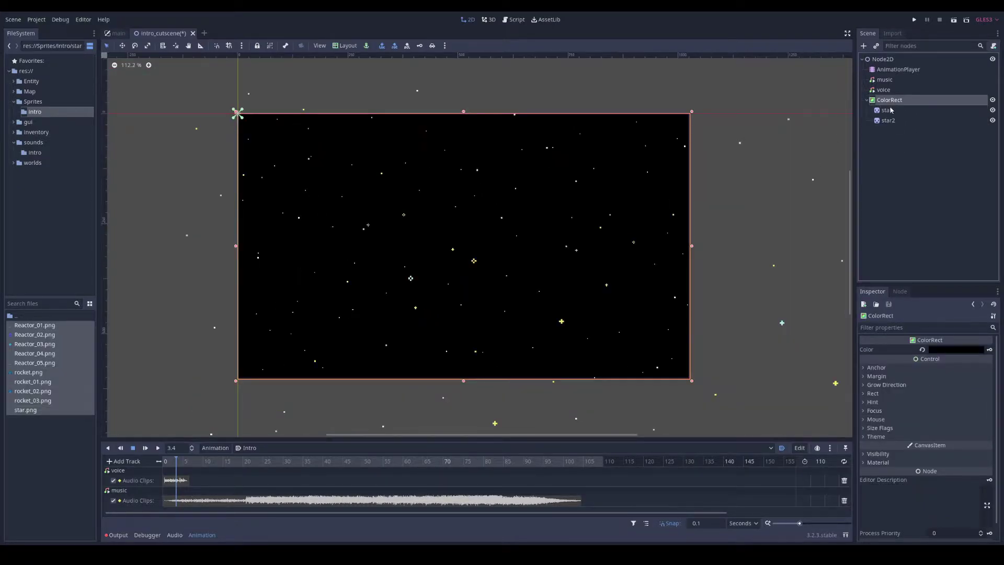
Make the star sprite partly transparent by lowering the alpha of its Modulate color
click(889, 109)
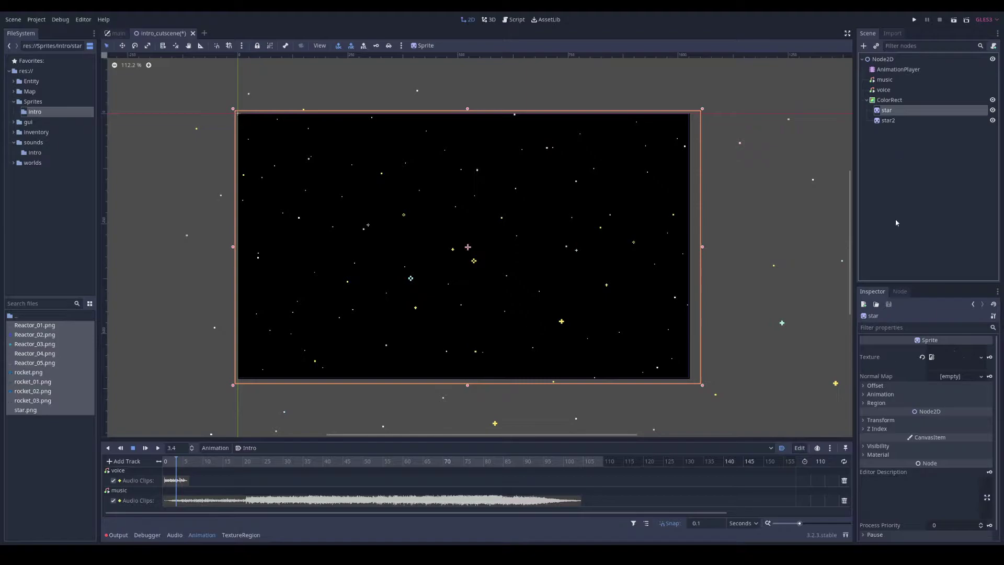
click(883, 447)
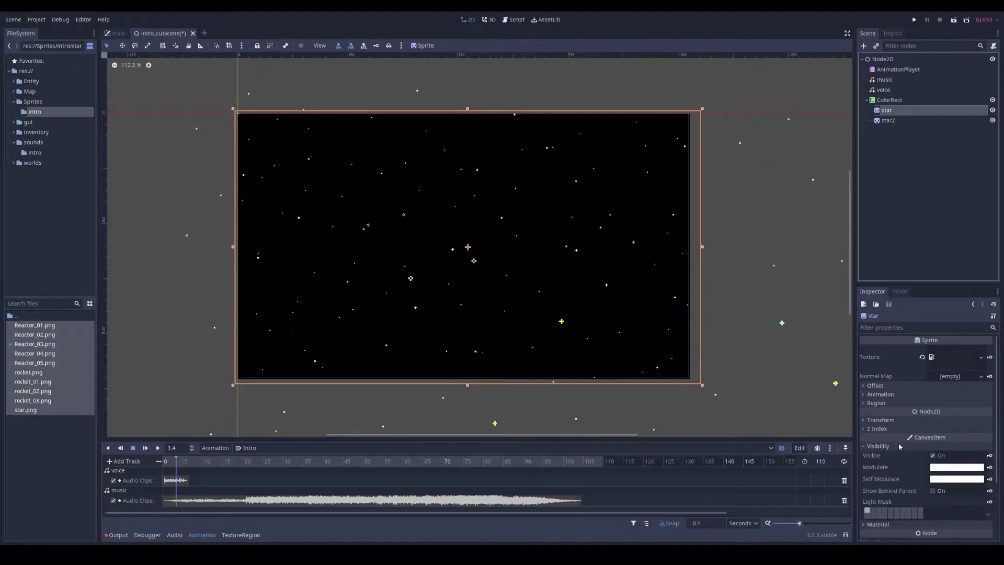
click(946, 467)
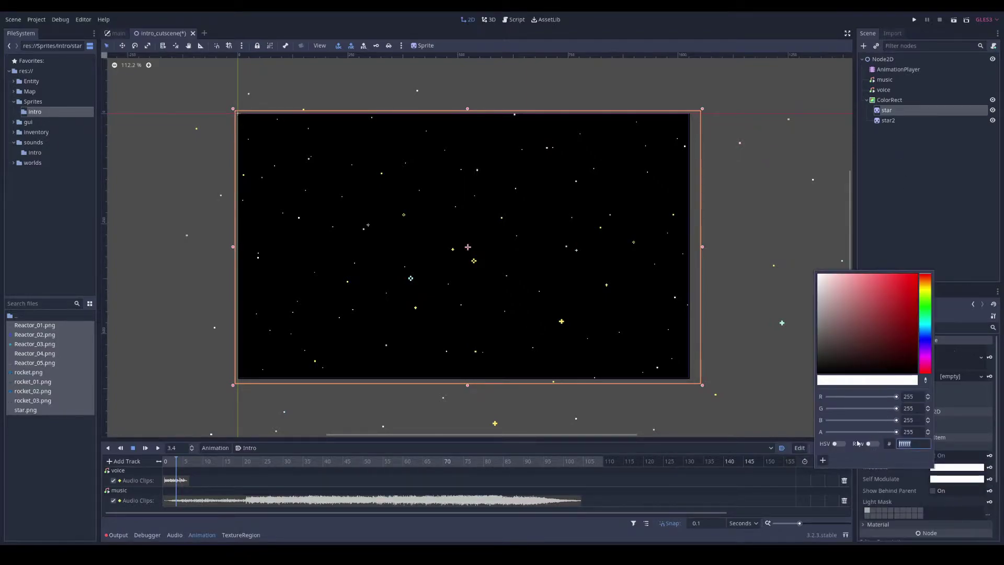
drag(896, 432, 864, 432)
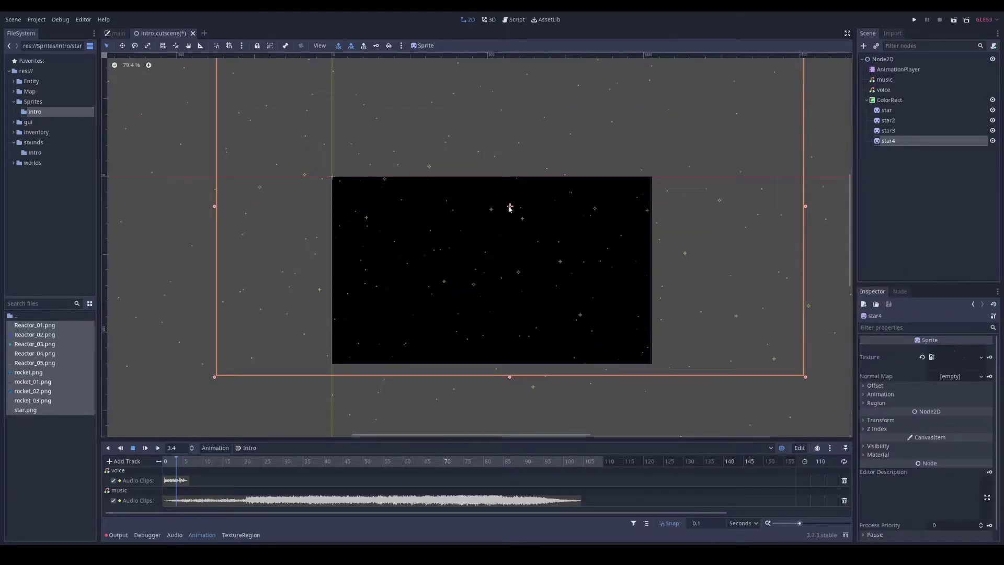
Move the pivot point of the star4 sprite to near the center of the black background
scroll(540, 284, up, 2)
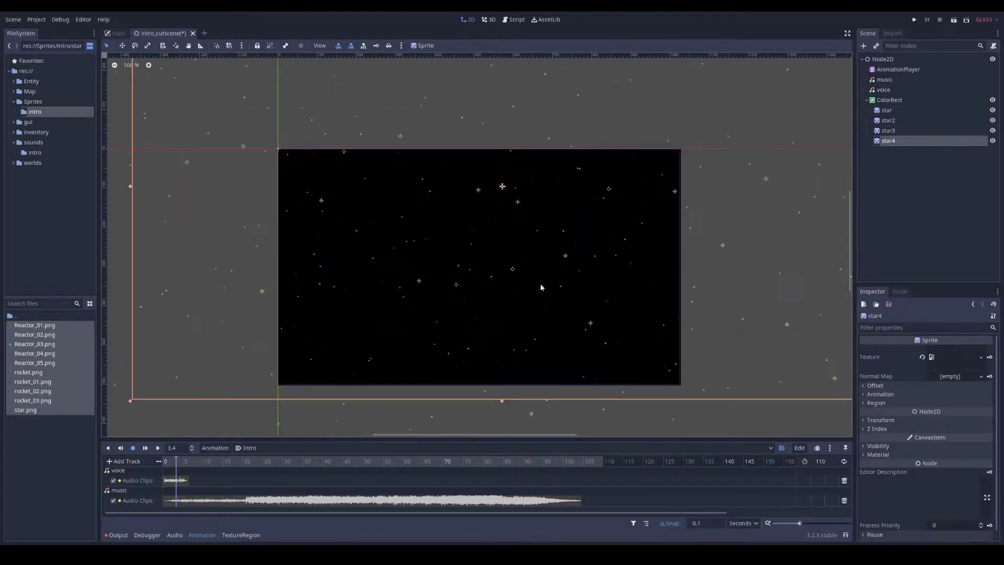
click(890, 101)
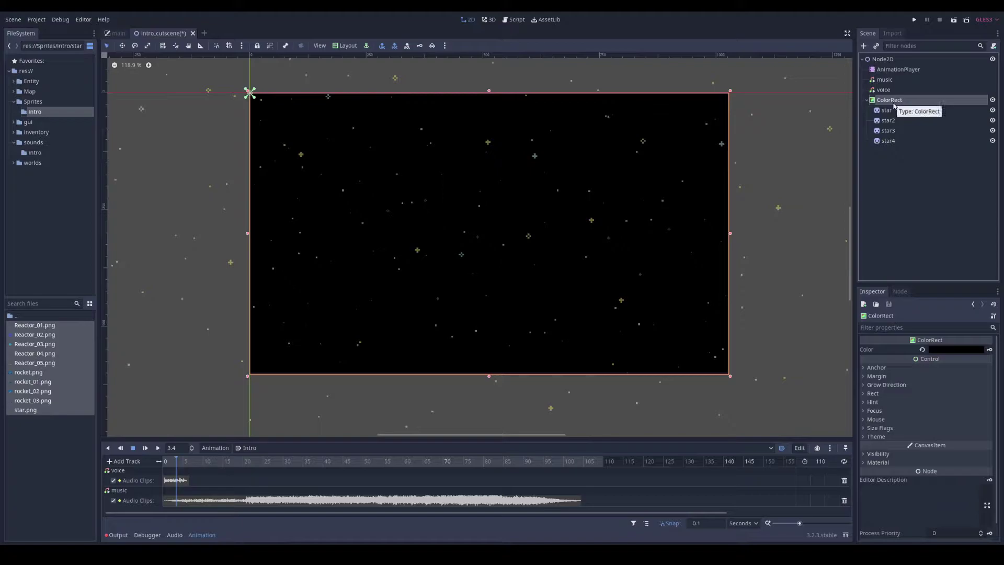
click(888, 110)
click(892, 142)
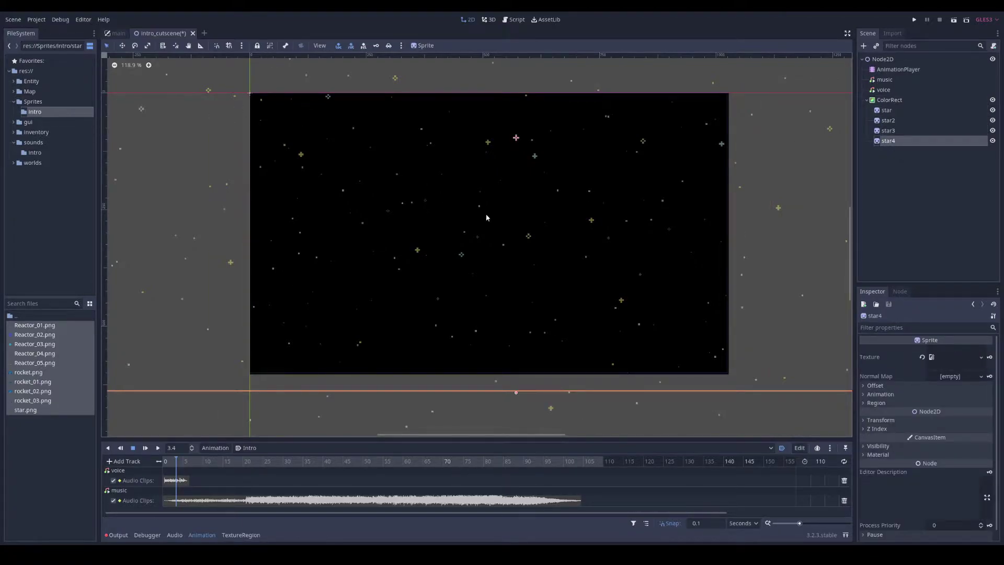
click(175, 45)
Create a scale track for star4 with a key at time 0 that holds its current scale
click(880, 420)
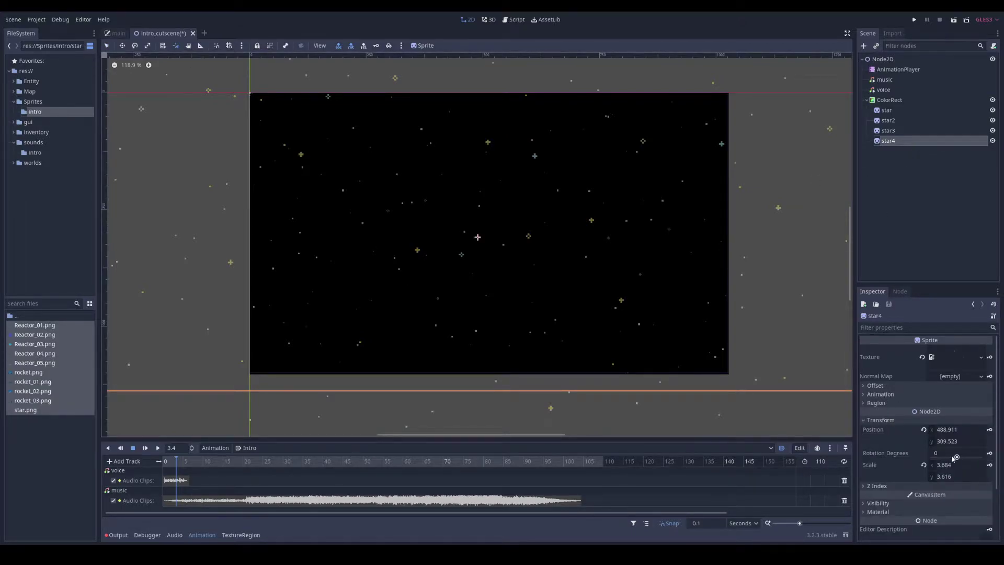
mouse_move(937, 466)
mouse_down()
mouse_move(922, 465)
mouse_move(942, 465)
mouse_move(933, 466)
mouse_up()
key(ctrl+z)
drag(175, 461, 160, 462)
click(989, 464)
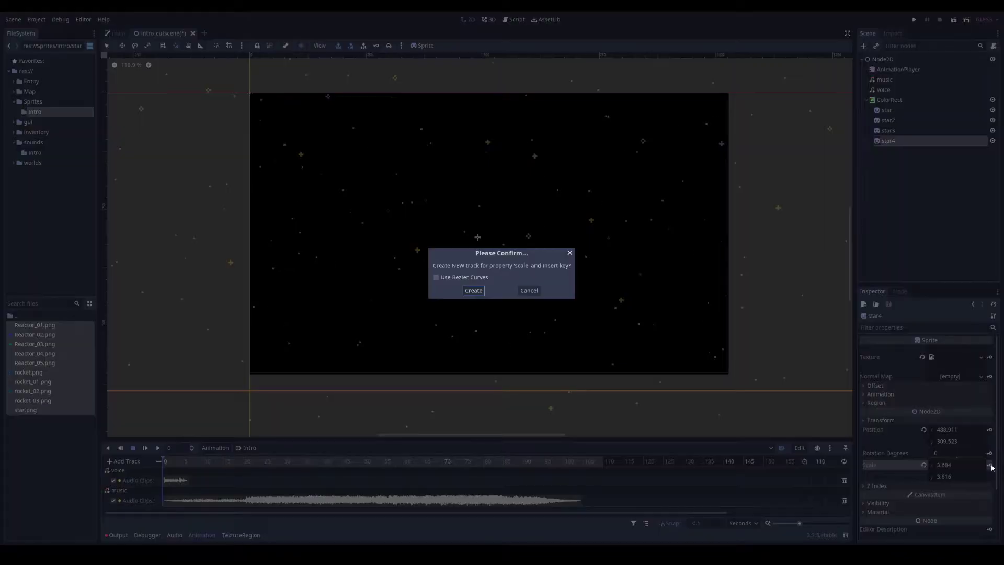
click(476, 290)
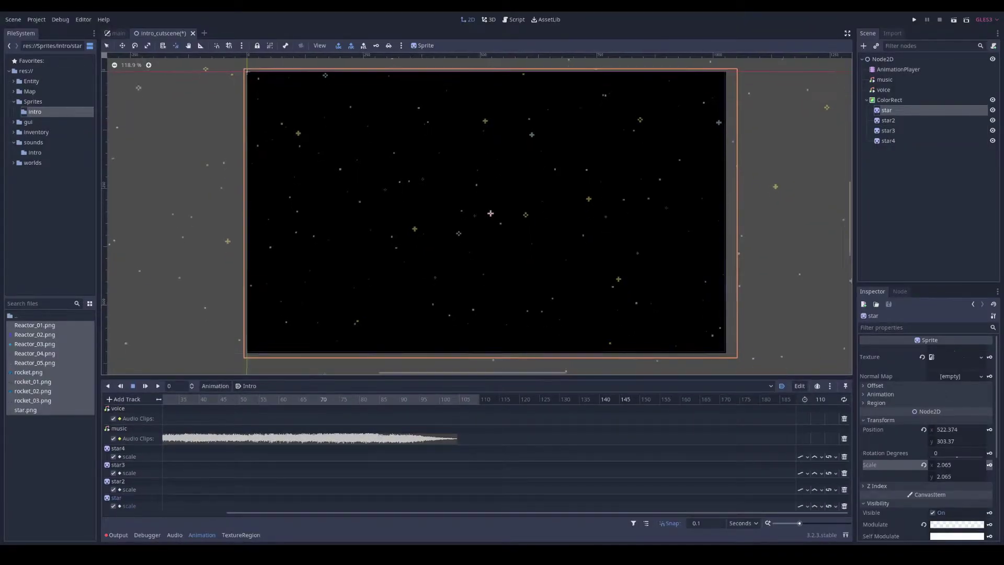
Play the Intro animation from time 0 to find where the next voice clip should start
drag(276, 512, 151, 512)
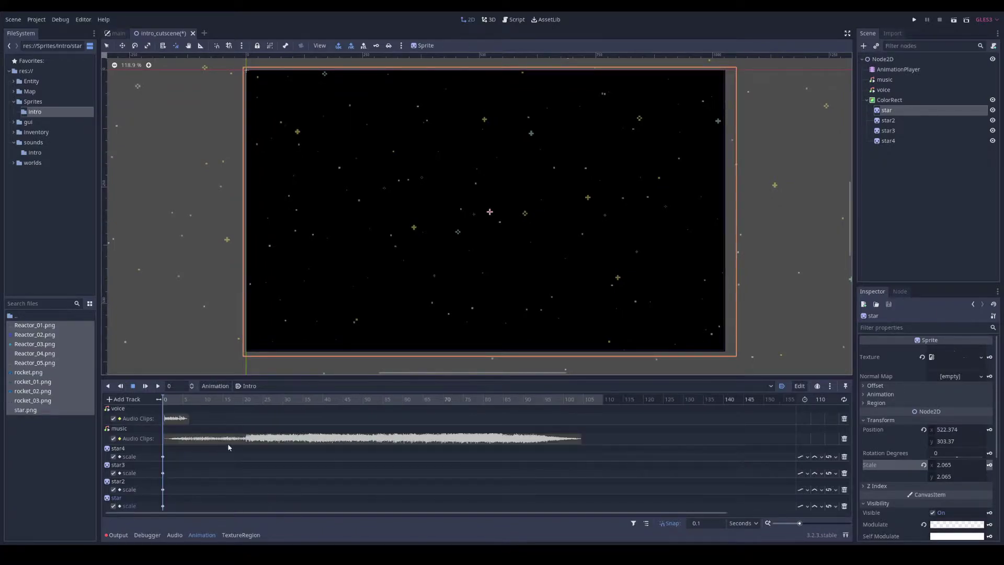
click(167, 400)
click(163, 399)
click(157, 387)
click(158, 386)
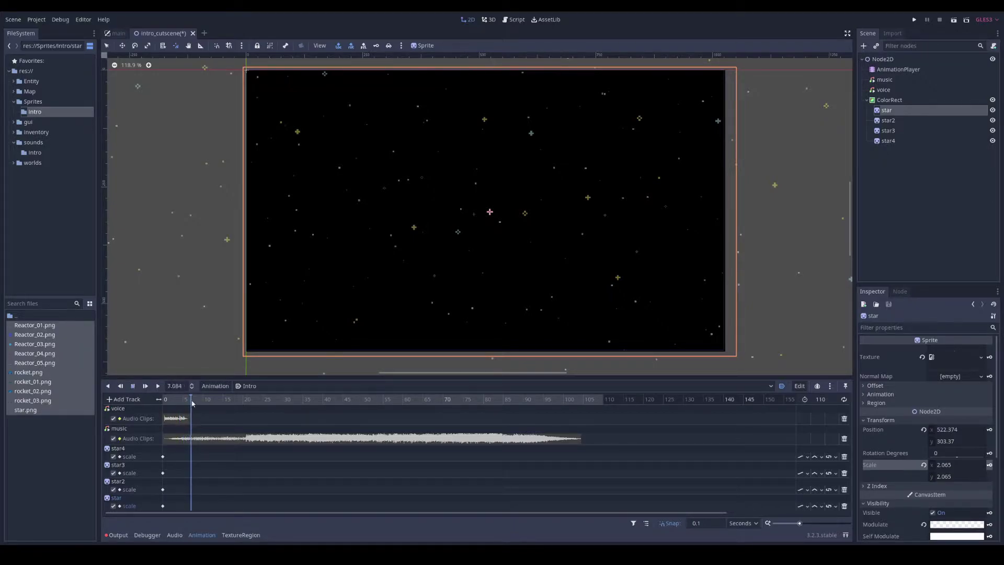
Add Intro_02.wav from sounds/intro to the voice track at 8.5 seconds
drag(189, 398, 195, 401)
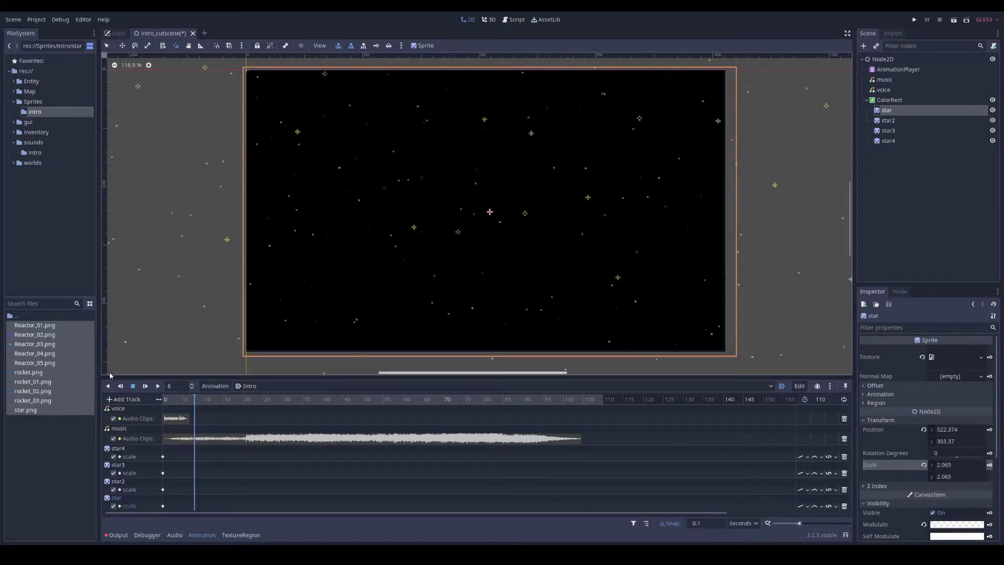
double_click(10, 317)
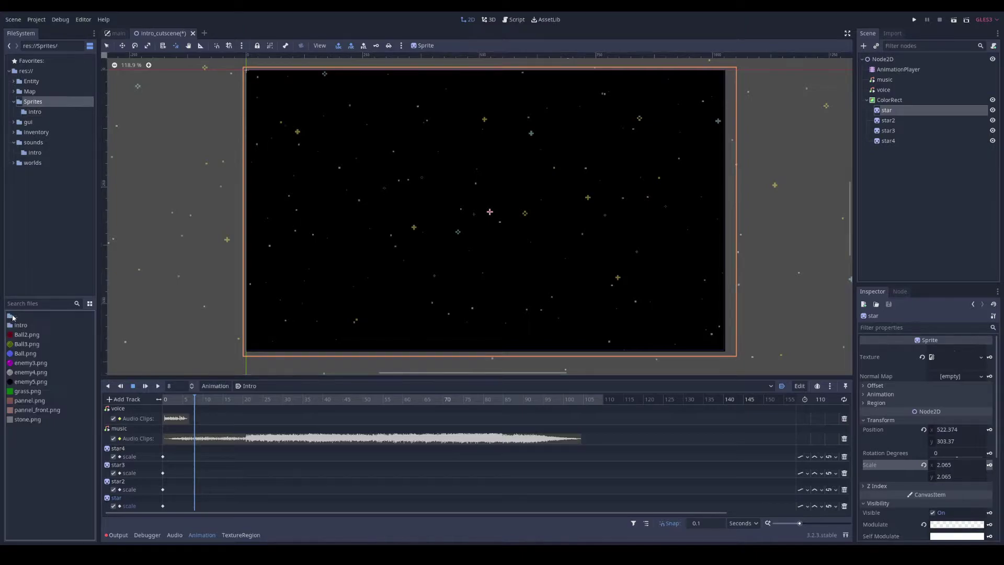
click(35, 152)
drag(32, 344, 202, 419)
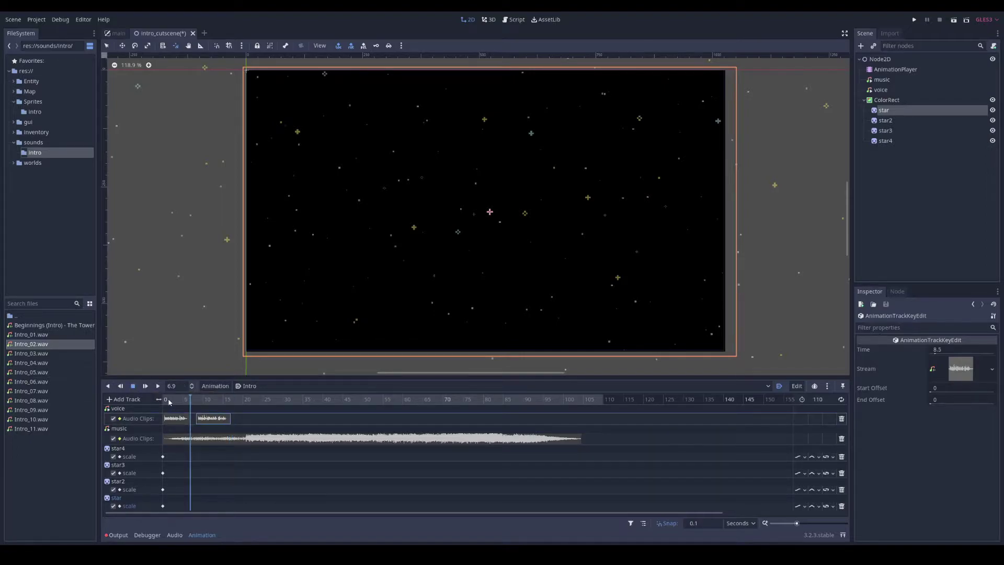
Multiply star4's scale by 3 to 11.052 by 10.848, key it at 8.7 seconds, and scrub over the key
drag(171, 401, 196, 404)
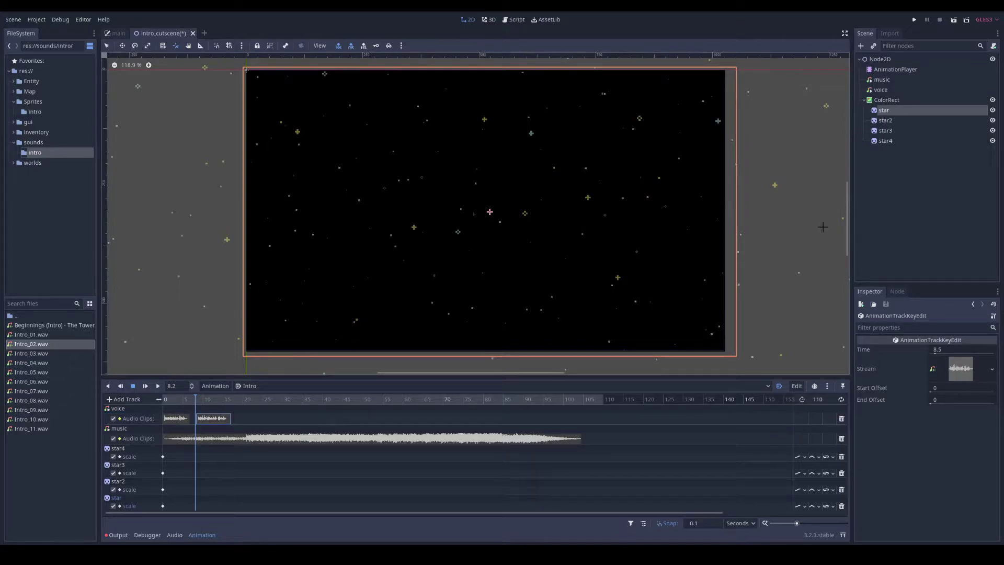
click(885, 141)
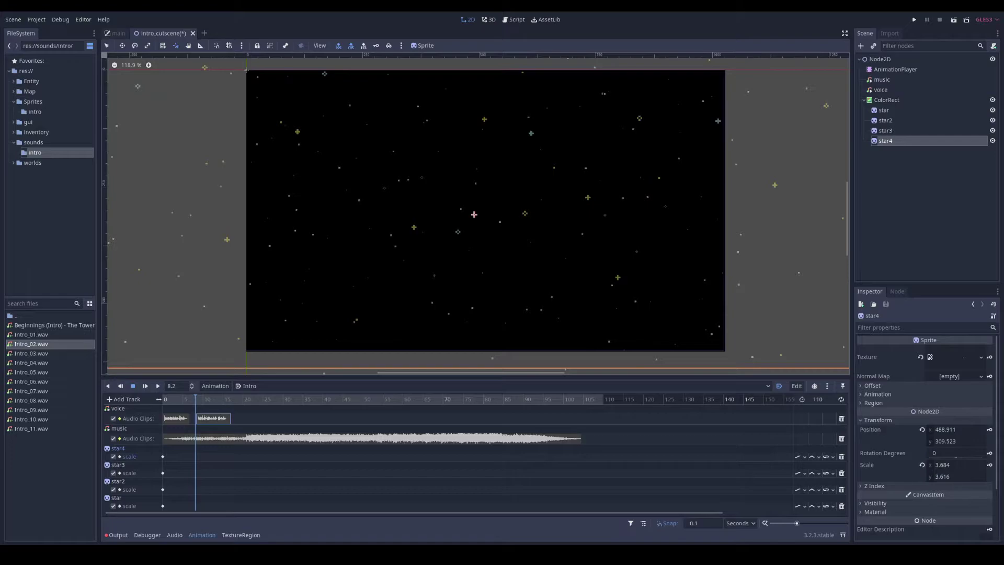
text(*3)
click(958, 477)
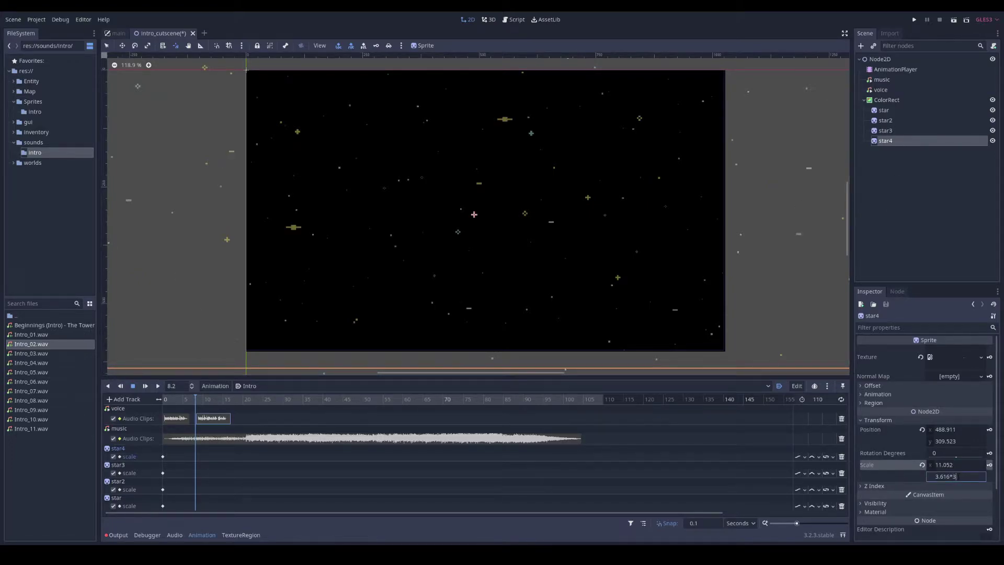
click(965, 464)
click(988, 464)
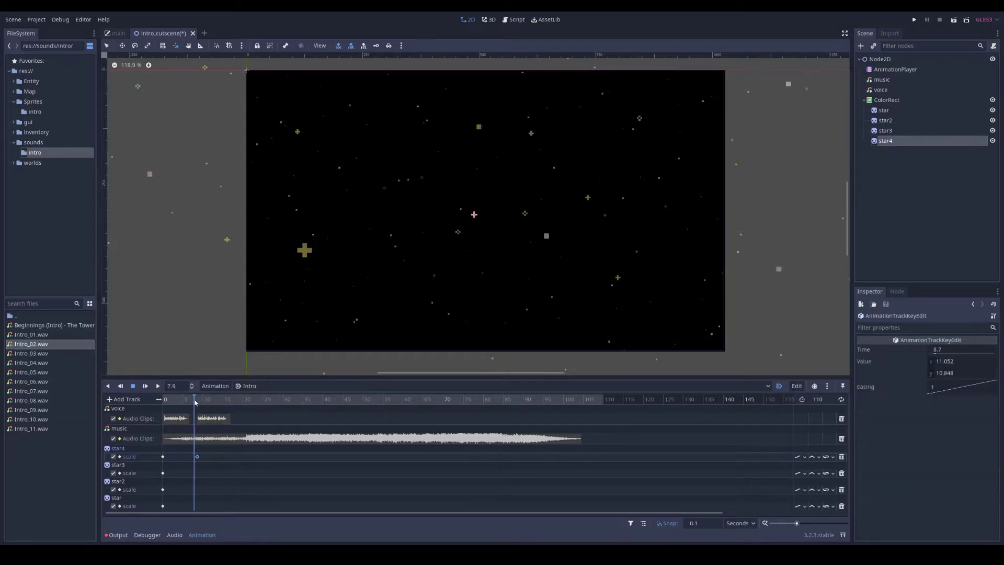
drag(194, 400, 199, 405)
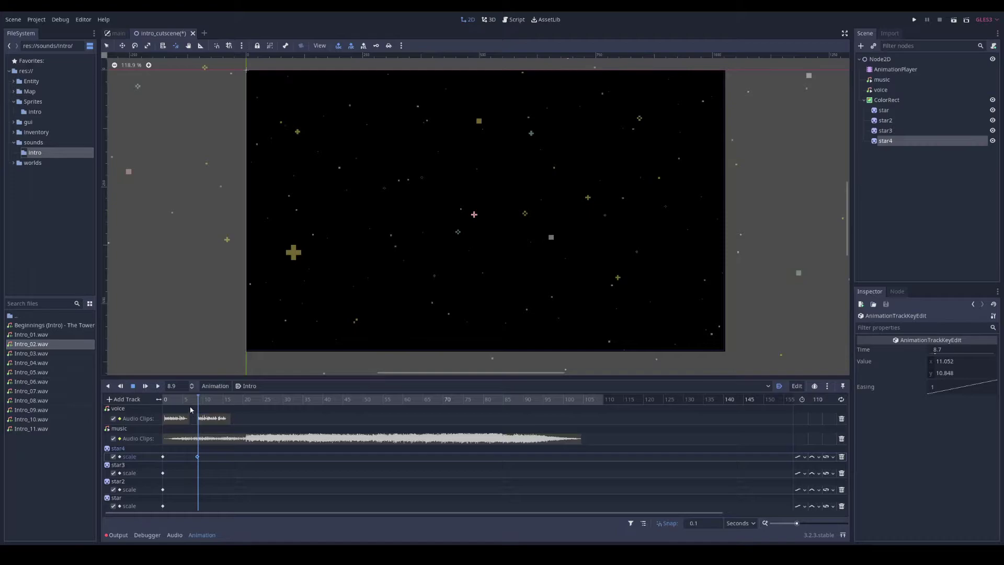
Create a track for the ColorRect's Visible property with a key set to on at time 0
drag(199, 403, 152, 401)
click(879, 100)
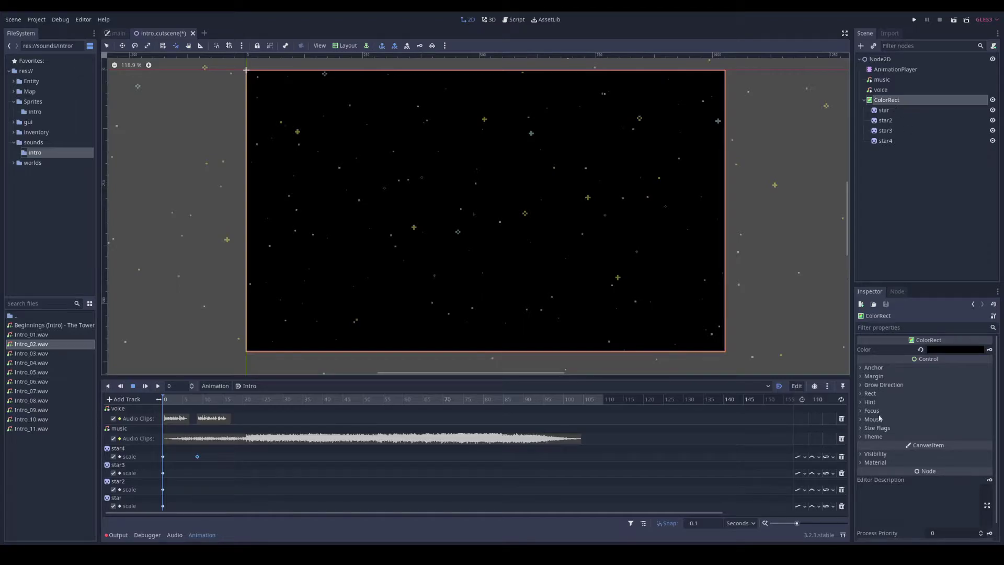
click(889, 454)
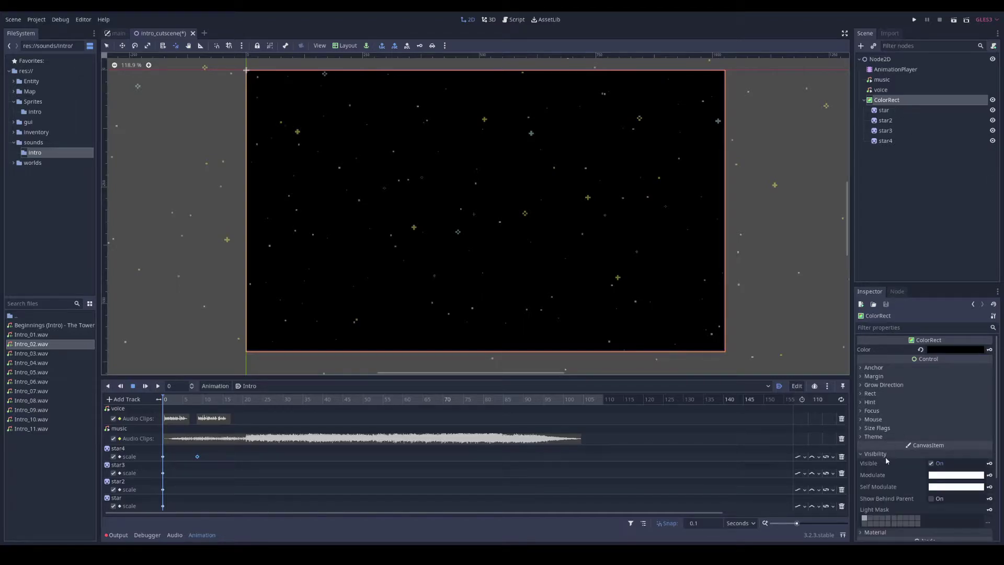
click(989, 463)
click(473, 290)
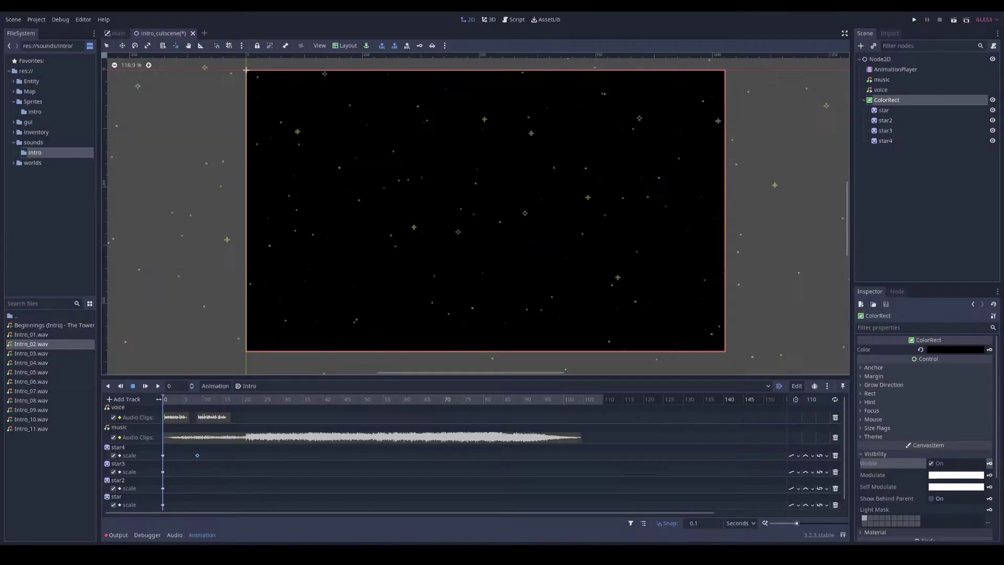
Turn off the ColorRect's Visible property at 9.3 seconds and key it
drag(181, 401, 200, 403)
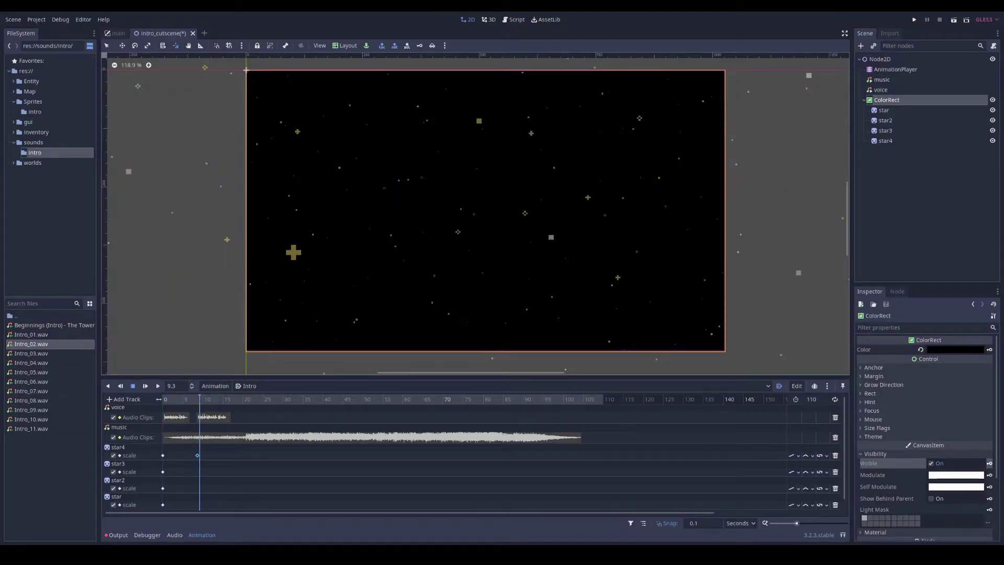
click(937, 464)
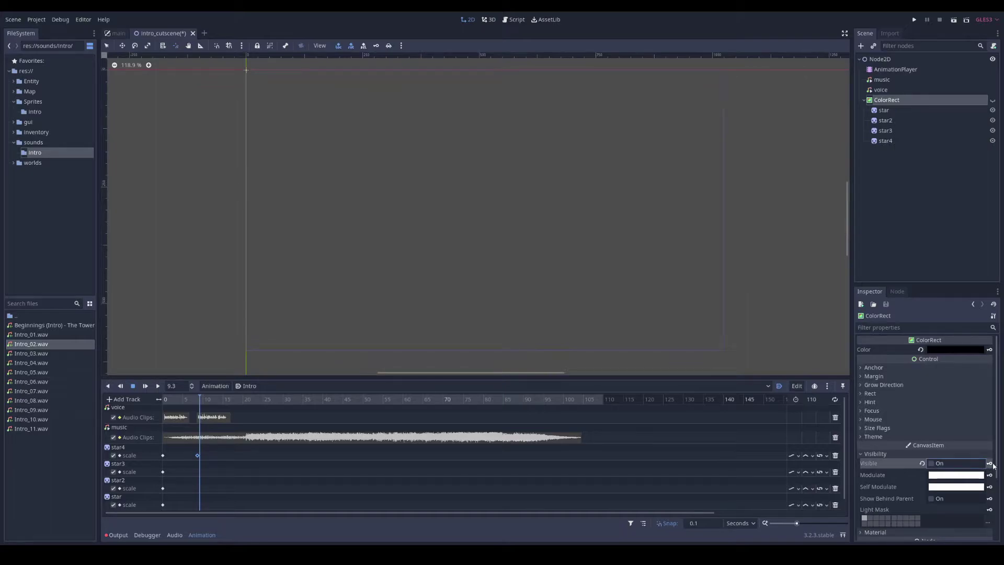
click(931, 463)
Key the scales of star3, star2 and star at 8.7 seconds, with star at 2.478, and play the animation from time 0
mouse_move(186, 401)
mouse_down()
mouse_move(170, 401)
mouse_move(198, 410)
mouse_up()
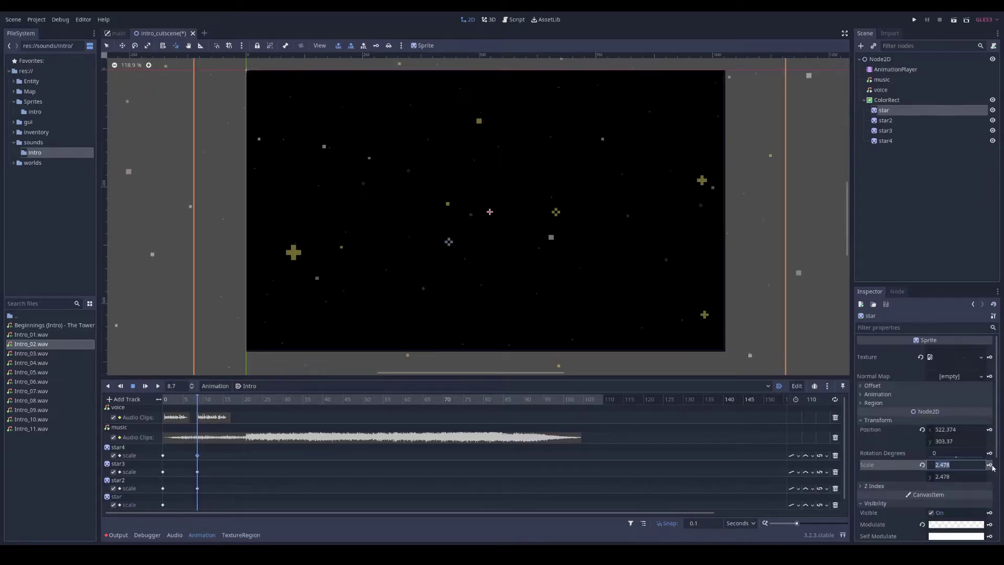
drag(181, 398, 160, 397)
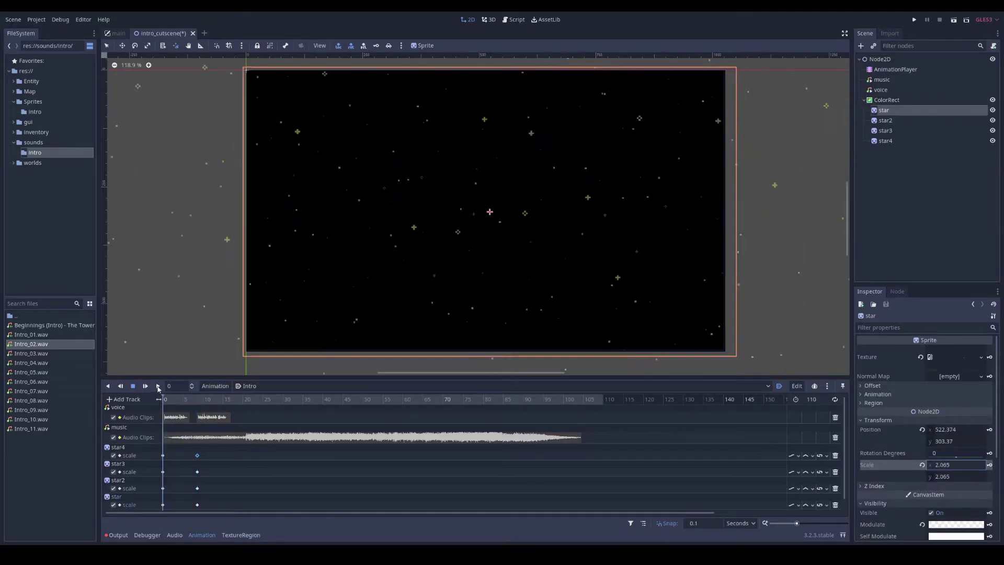
click(157, 385)
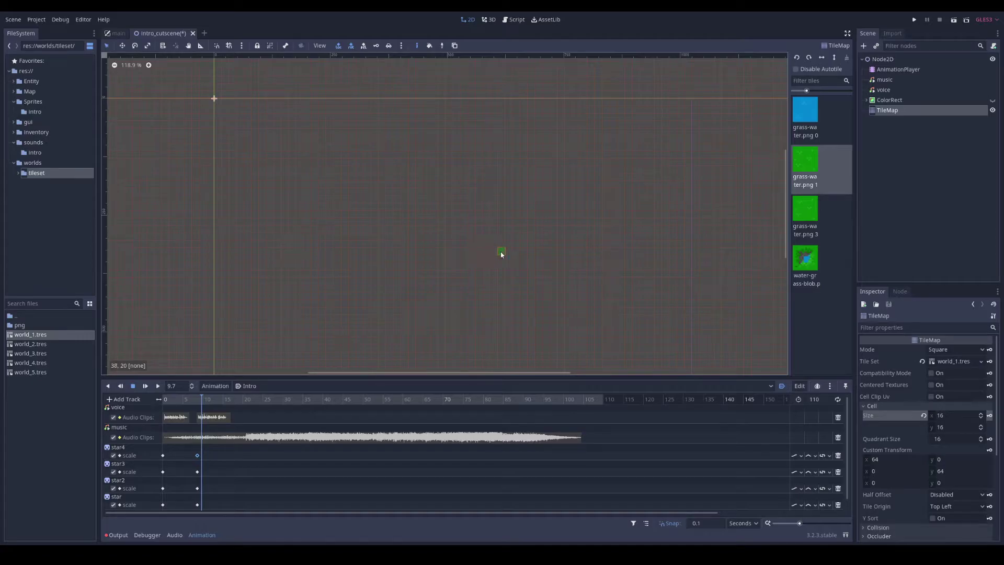
Paint the grass-water.png 1 tile on the TileMap
scroll(501, 254, up, 4)
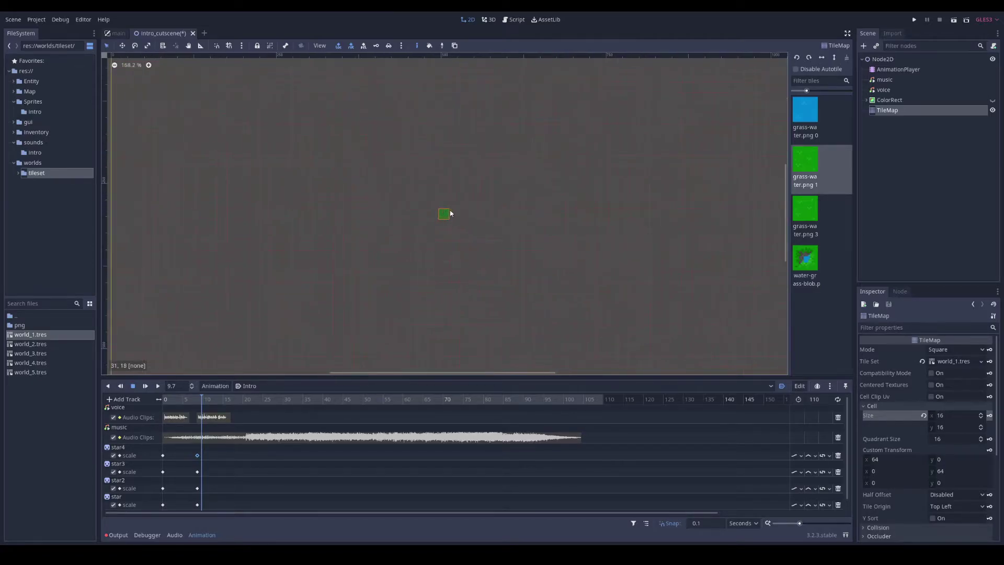